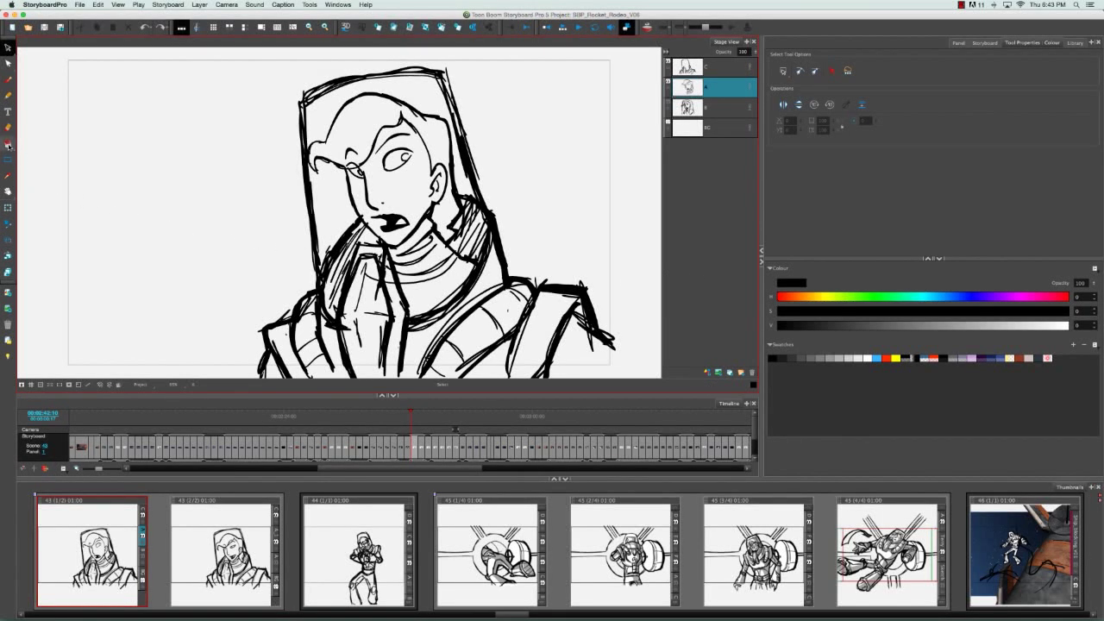
Make the Paint tool active for the hooded character's panel in scene 43.
{"action": "left_click", "coordinate": [9, 144]}
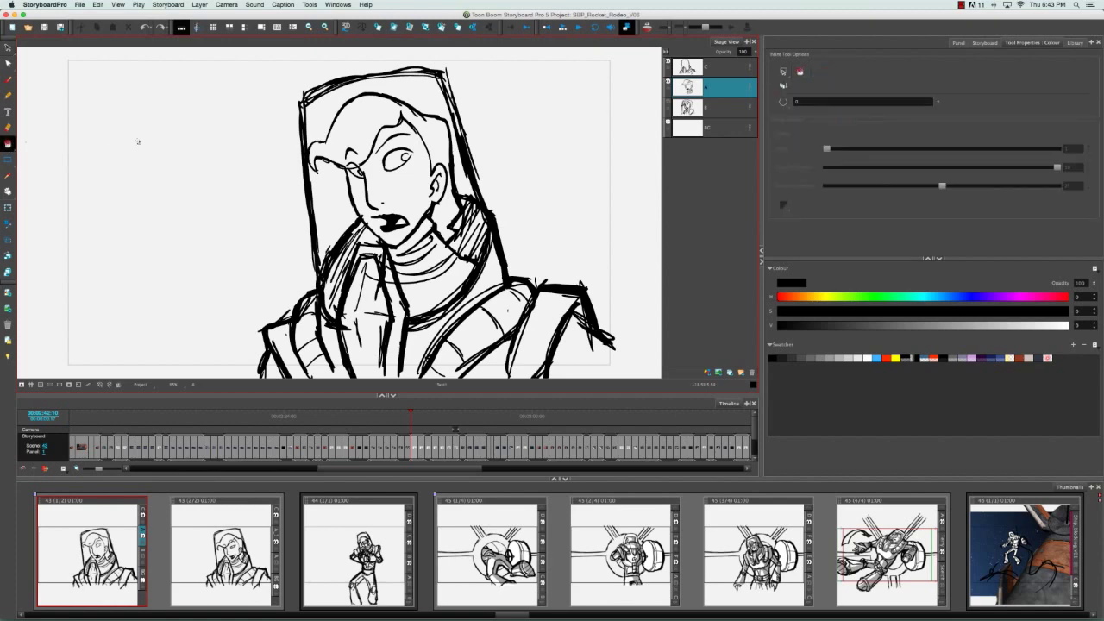
{"action": "left_click", "coordinate": [307, 5]}
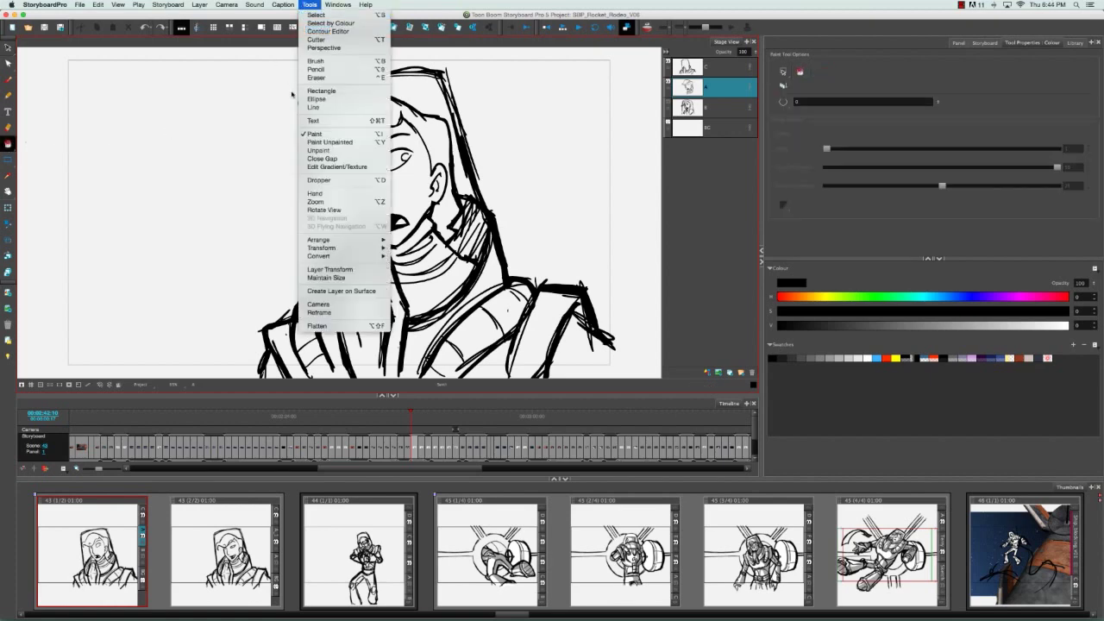
{"action": "left_click", "coordinate": [380, 136]}
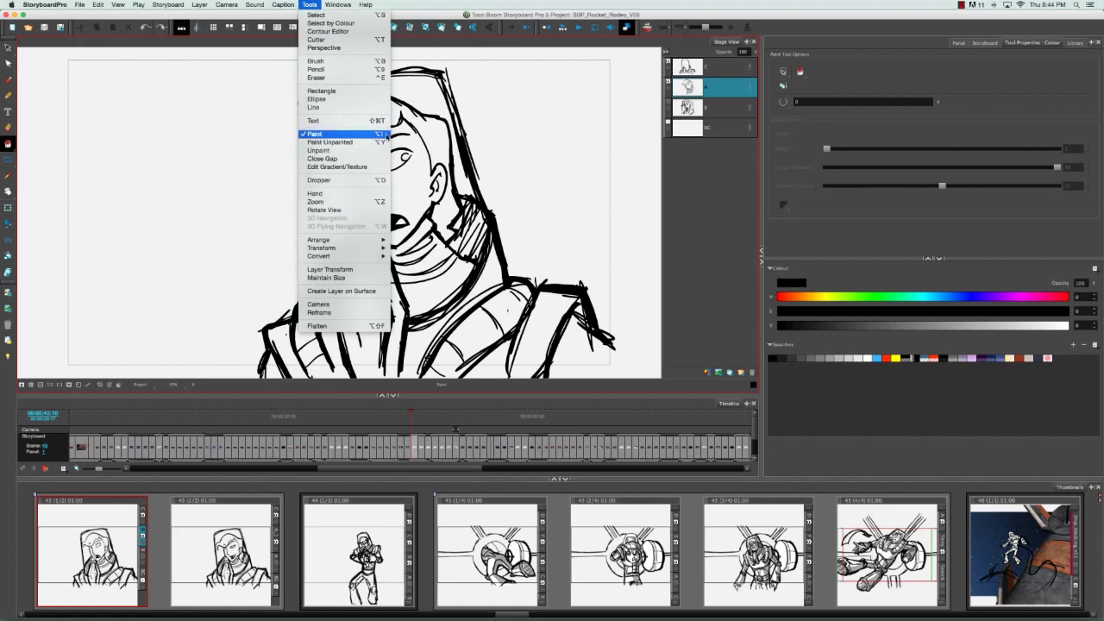
{"action": "left_click", "coordinate": [713, 234]}
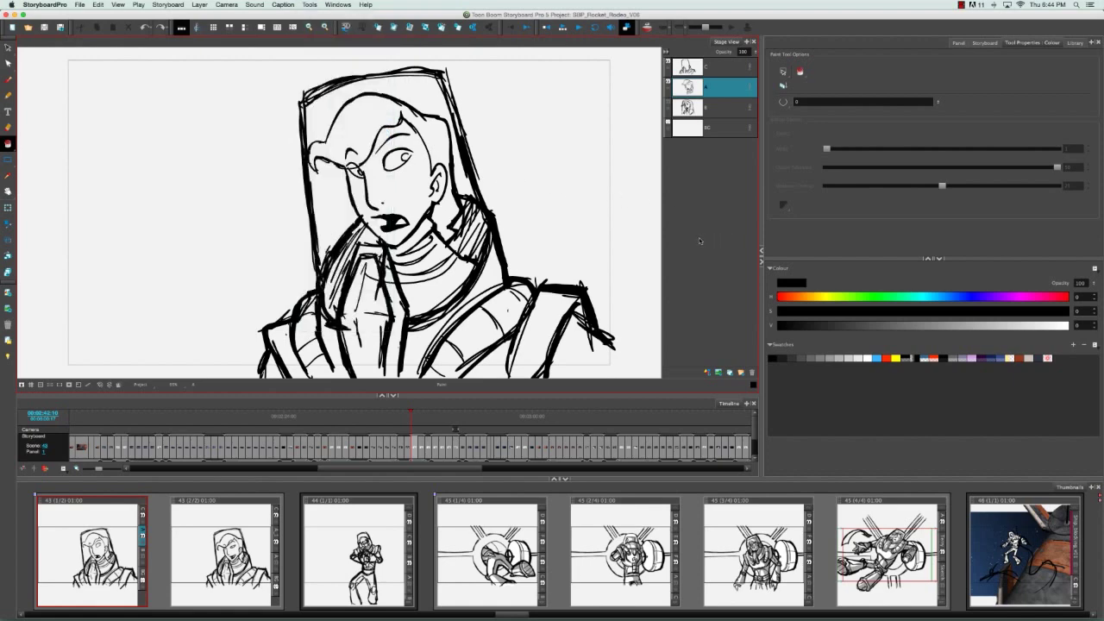
Pick a reddish-brown, lower its saturation to 40, and fill the character's face with it.
{"action": "left_click", "coordinate": [1022, 358]}
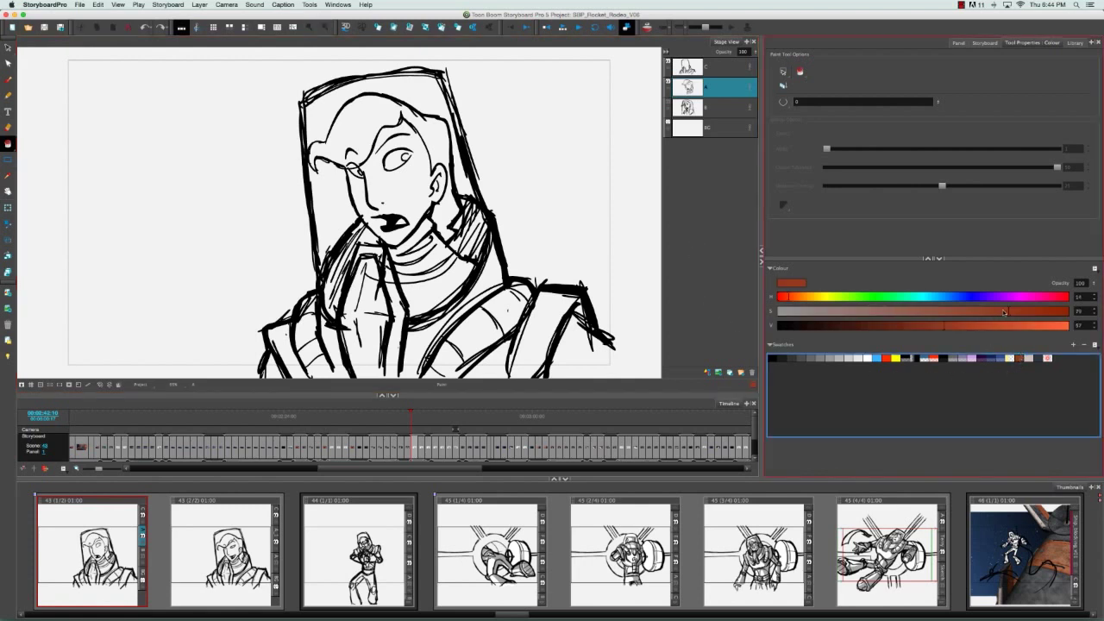
{"action": "left_click_drag", "start_coordinate": [1004, 312], "coordinate": [897, 332]}
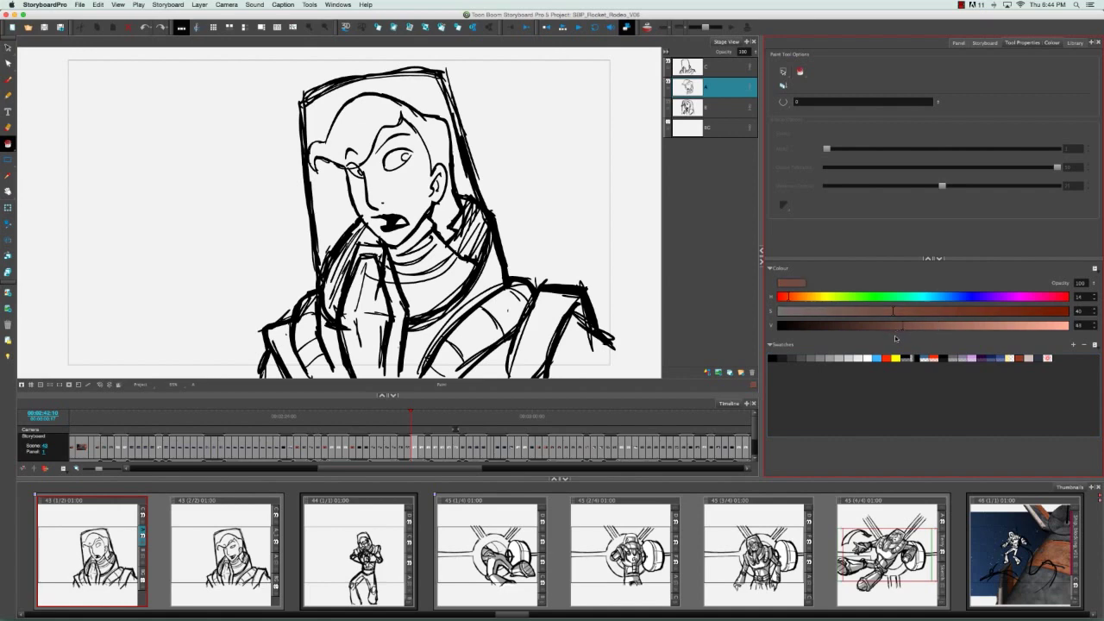
{"action": "left_click", "coordinate": [400, 186]}
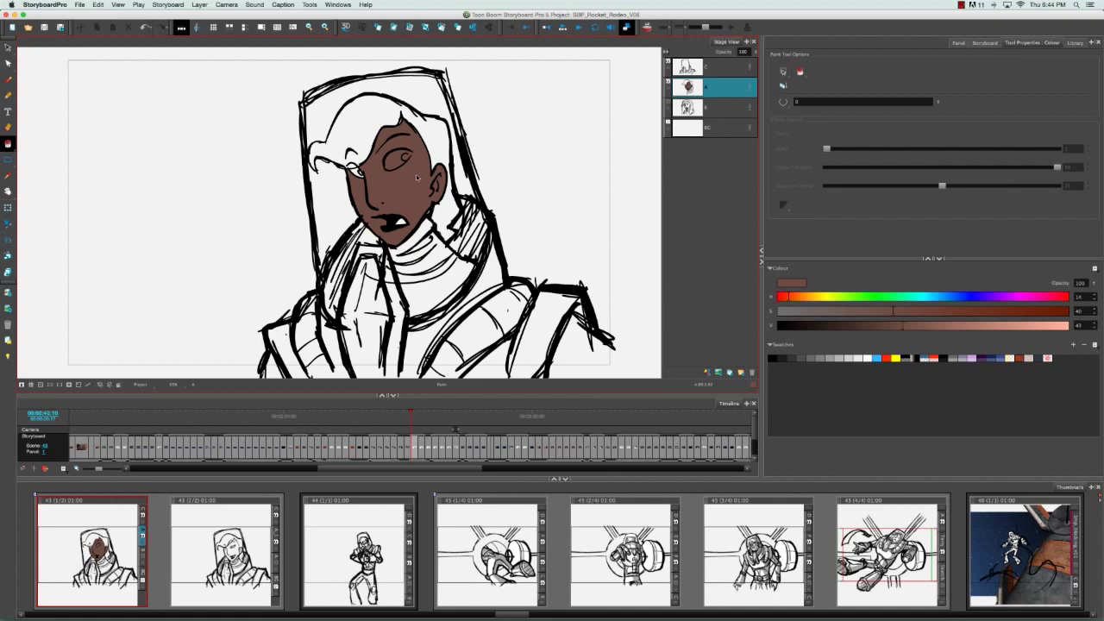
Undo the face fill and set Close Gap to Close Large Gap.
{"action": "key", "text": "ctrl+z"}
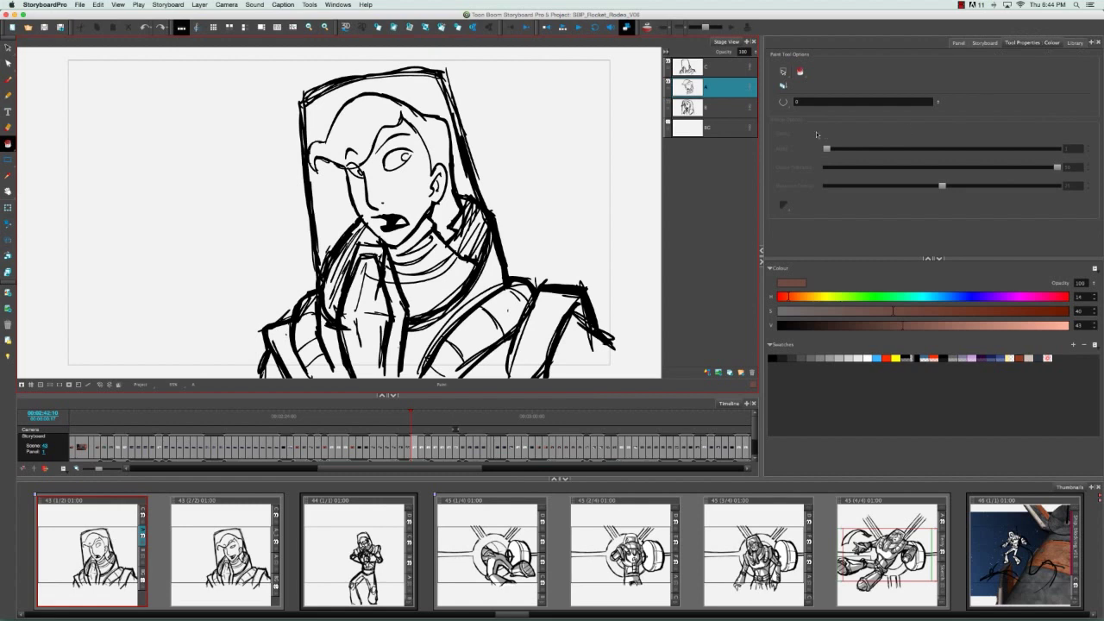
{"action": "left_click", "coordinate": [783, 102]}
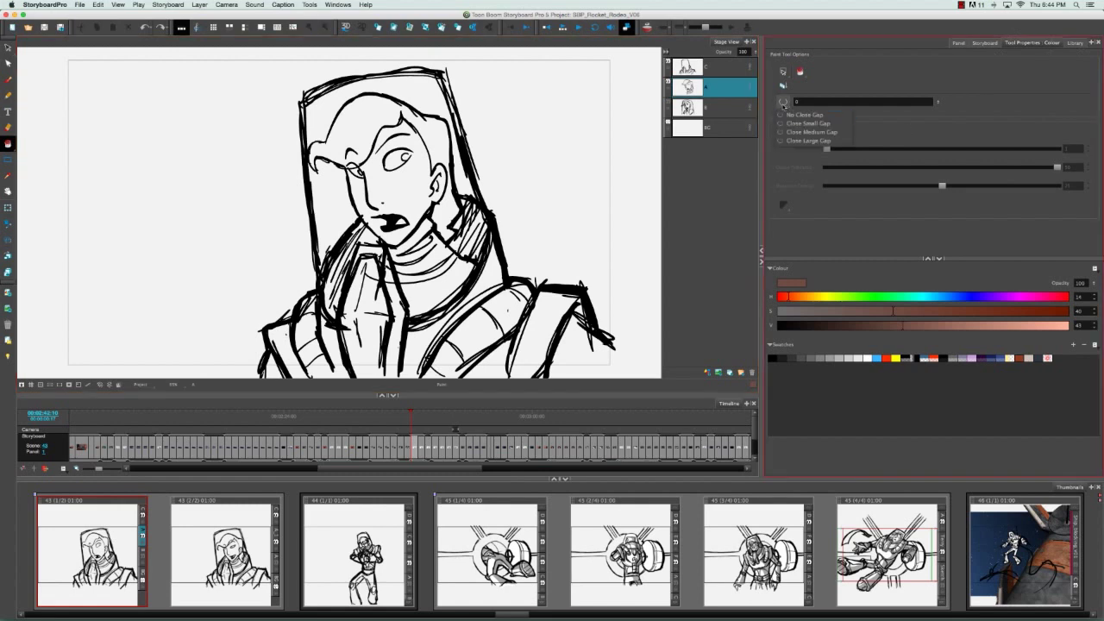
{"action": "left_click", "coordinate": [782, 140]}
Change the size value to 45 and refill the face brown.
{"action": "left_click", "coordinate": [938, 101]}
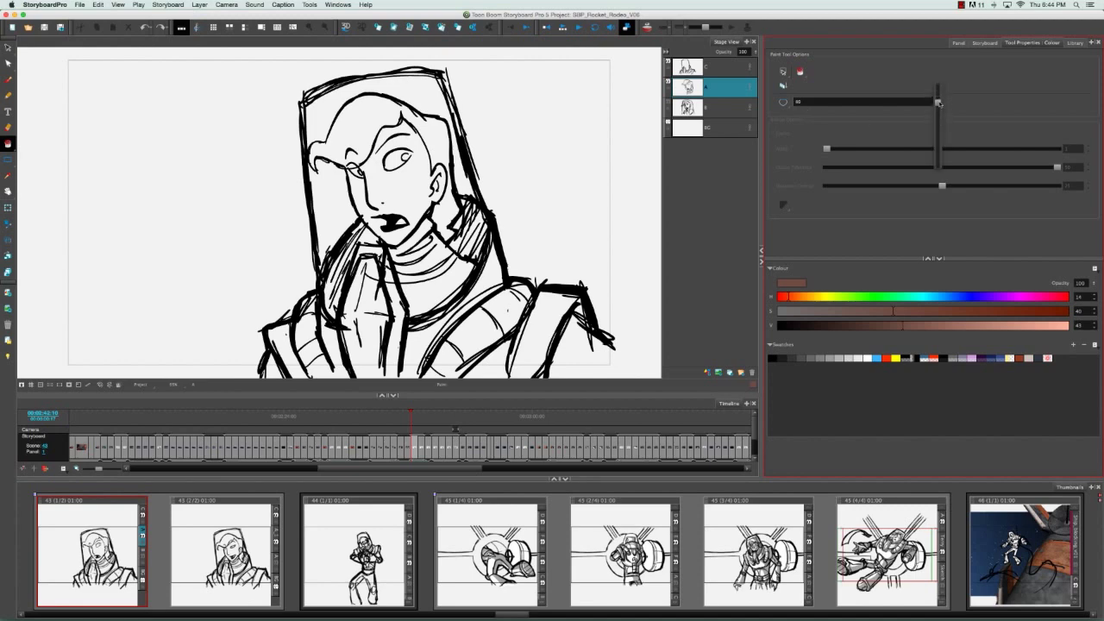
{"action": "left_click", "coordinate": [939, 102]}
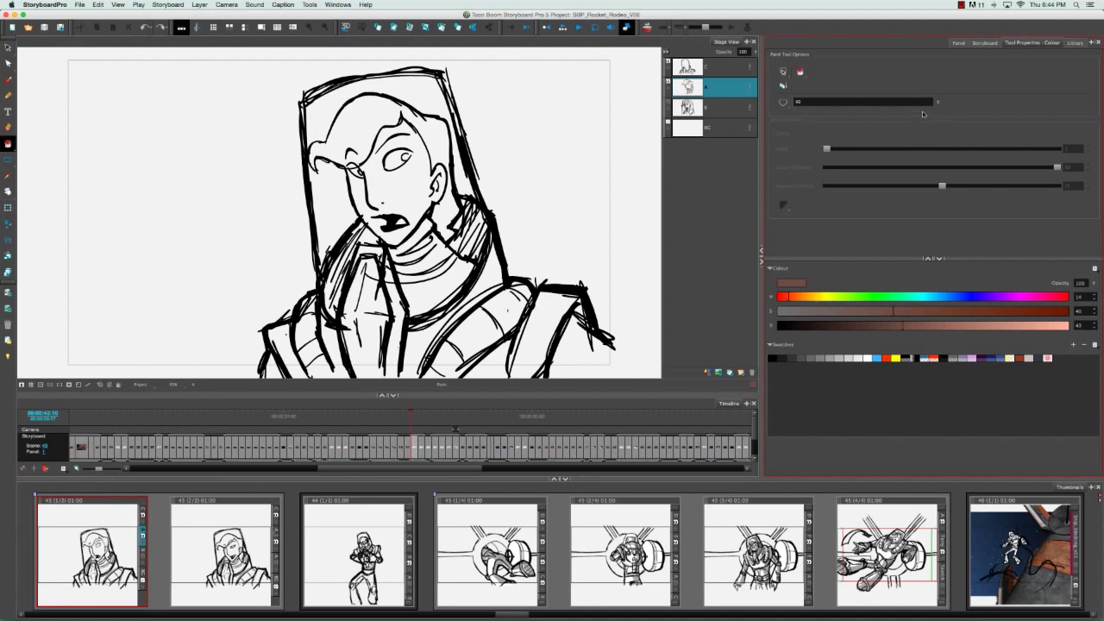
{"action": "left_click", "coordinate": [837, 103]}
{"action": "key", "text": "BackSpace"}
{"action": "type", "text": "5"}
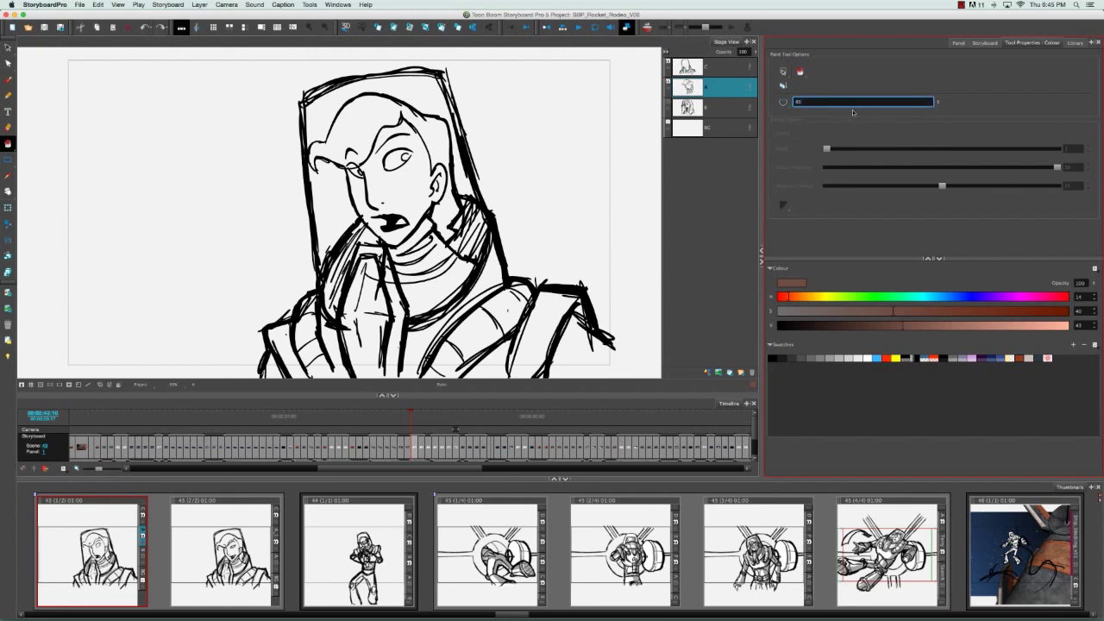
{"action": "left_click", "coordinate": [408, 184]}
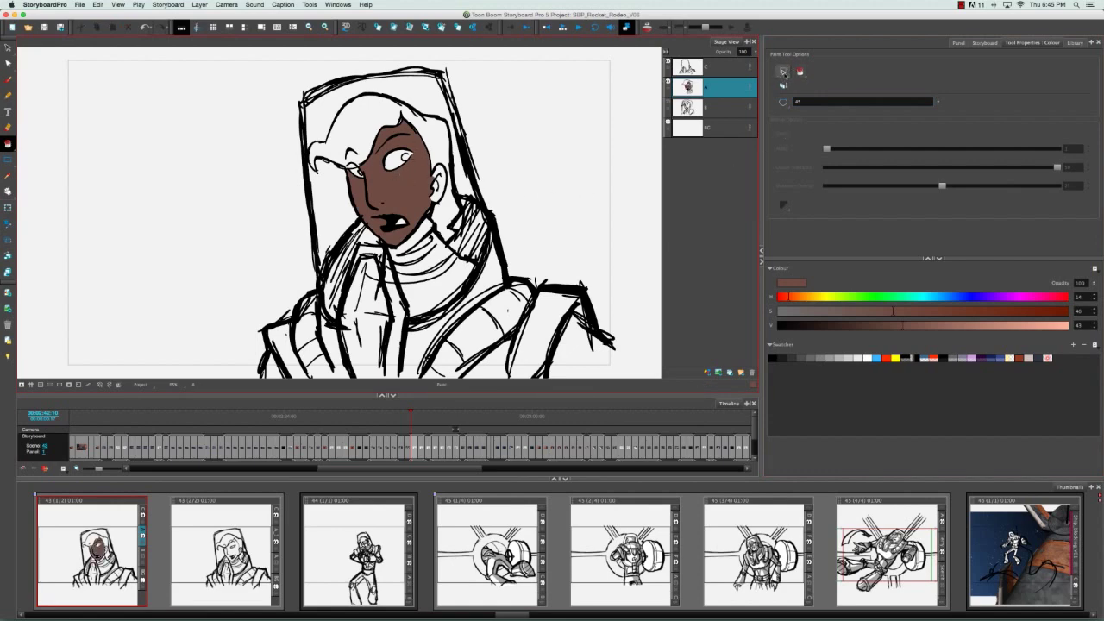
{"action": "left_click", "coordinate": [784, 73]}
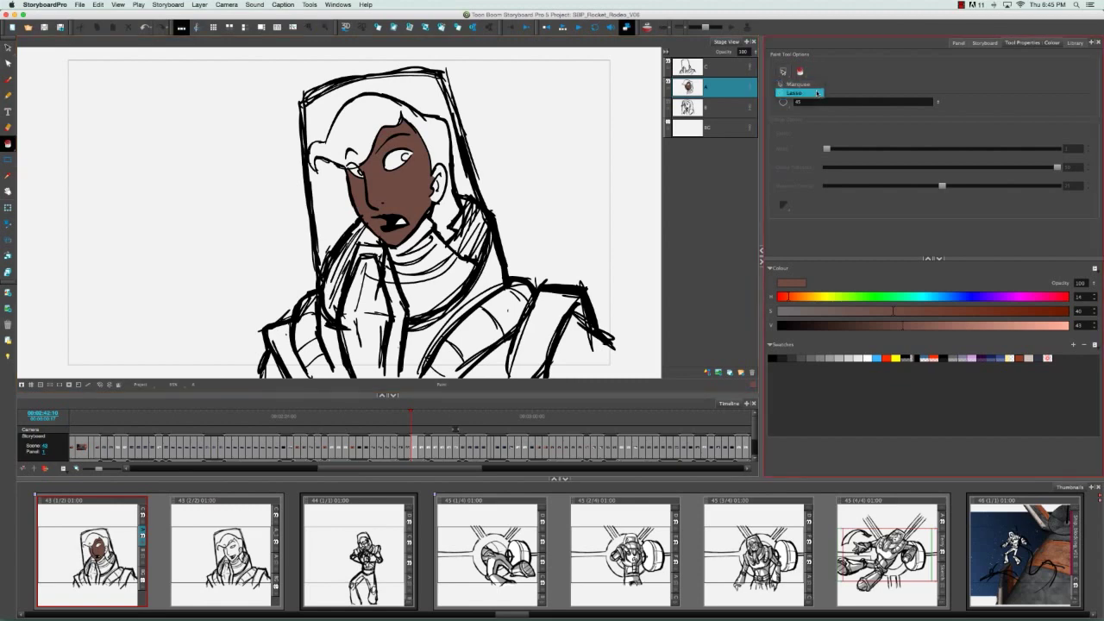
Switch area painting to Lasso and try lasso fills around the head, undoing each one.
{"action": "left_click", "coordinate": [814, 93]}
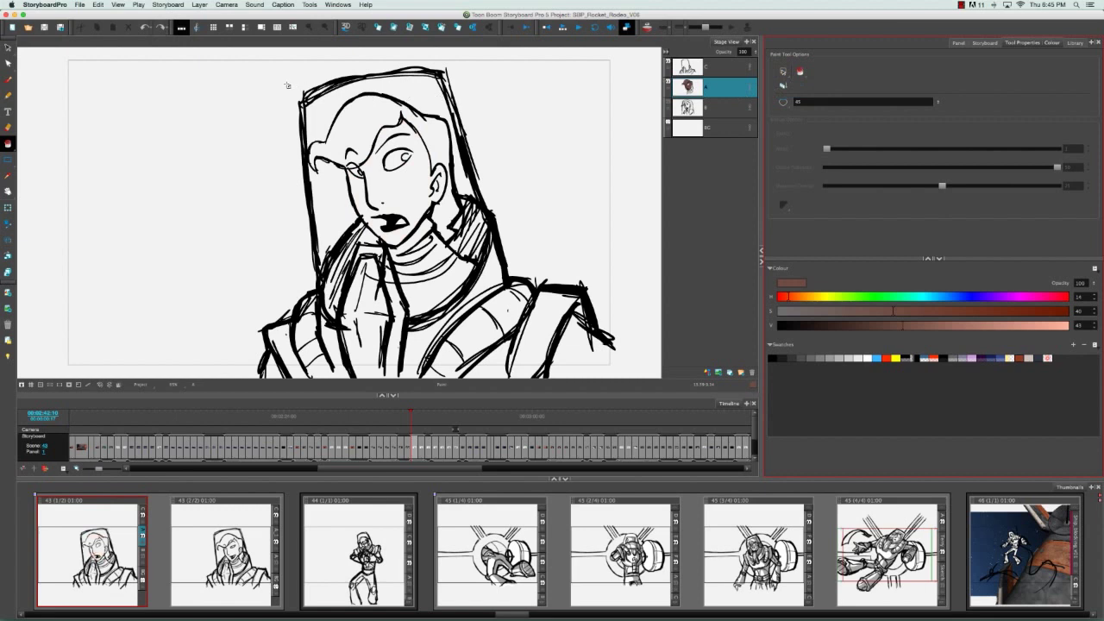
{"action": "mouse_move", "coordinate": [289, 89]}
{"action": "left_mouse_down"}
{"action": "mouse_move", "coordinate": [511, 211]}
{"action": "mouse_move", "coordinate": [509, 200]}
{"action": "left_mouse_up"}
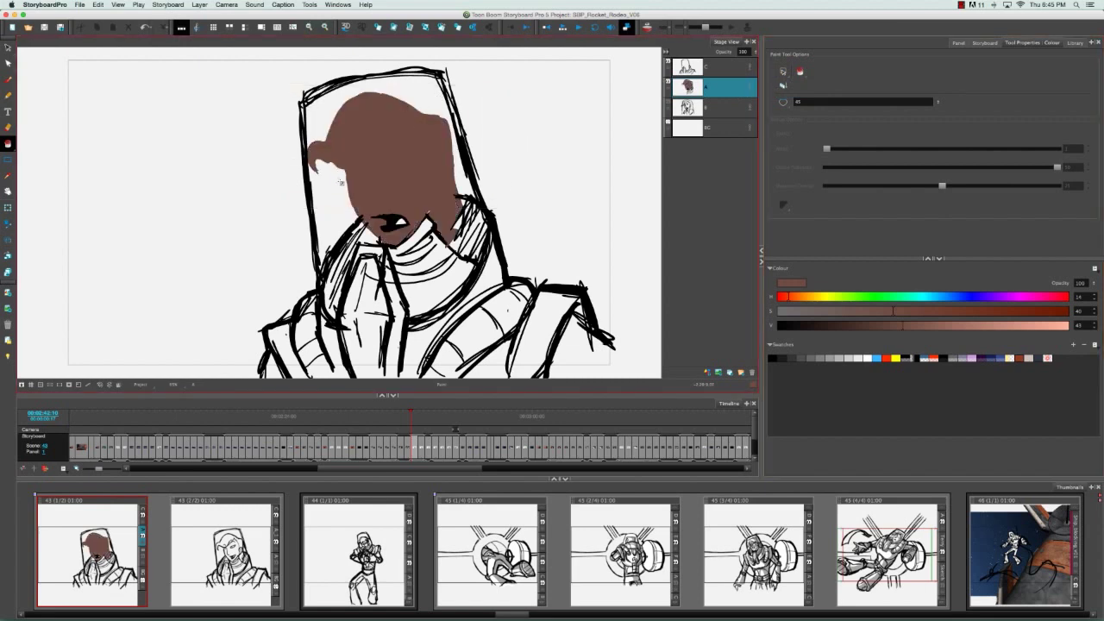
{"action": "key", "text": "ctrl+z"}
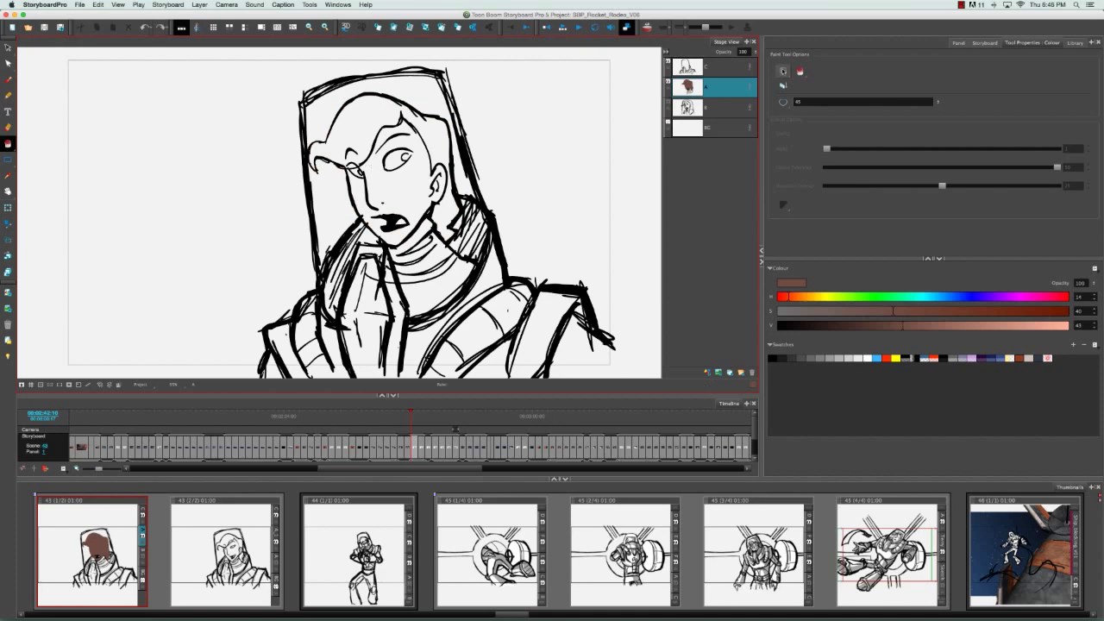
{"action": "left_click", "coordinate": [782, 71]}
{"action": "left_click", "coordinate": [792, 92]}
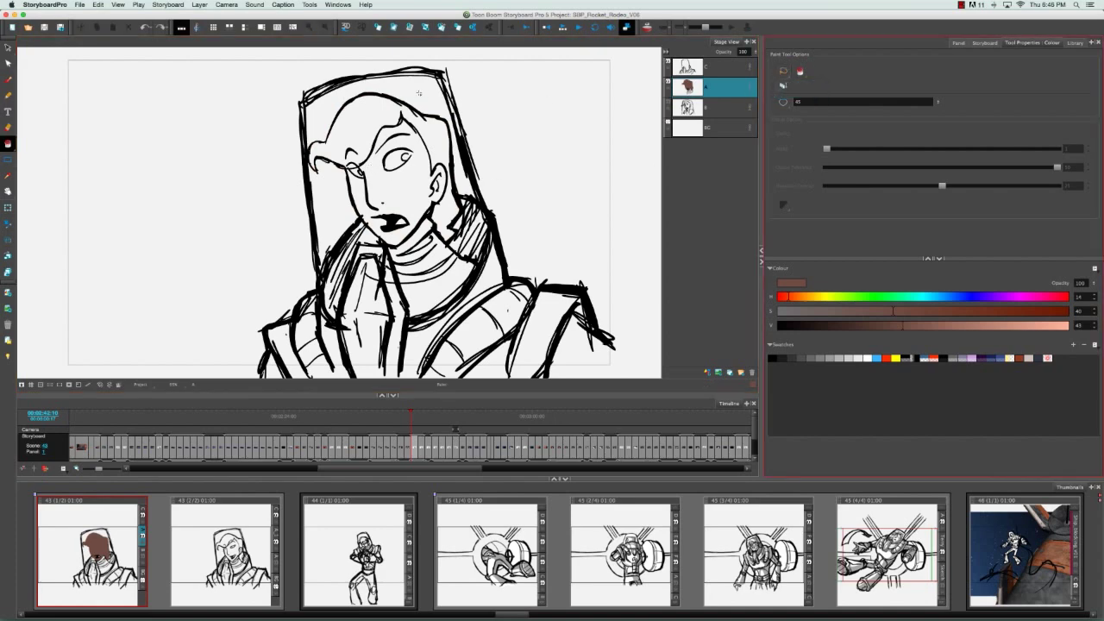
{"action": "mouse_move", "coordinate": [452, 100]}
{"action": "left_mouse_down"}
{"action": "mouse_move", "coordinate": [457, 216]}
{"action": "mouse_move", "coordinate": [345, 172]}
{"action": "left_mouse_up"}
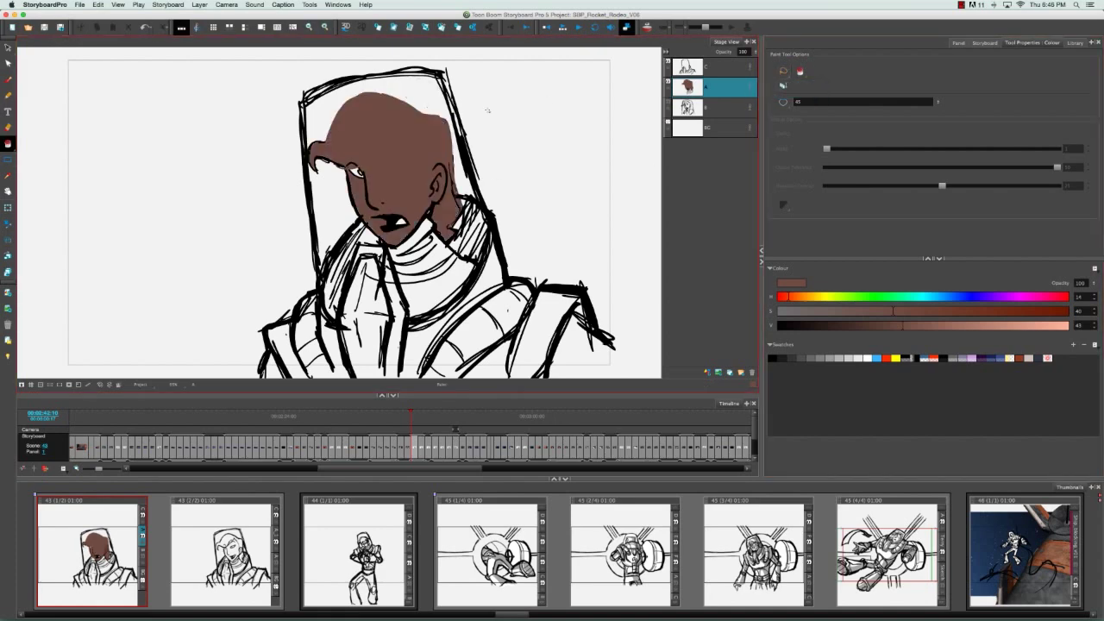
{"action": "key", "text": "ctrl+z"}
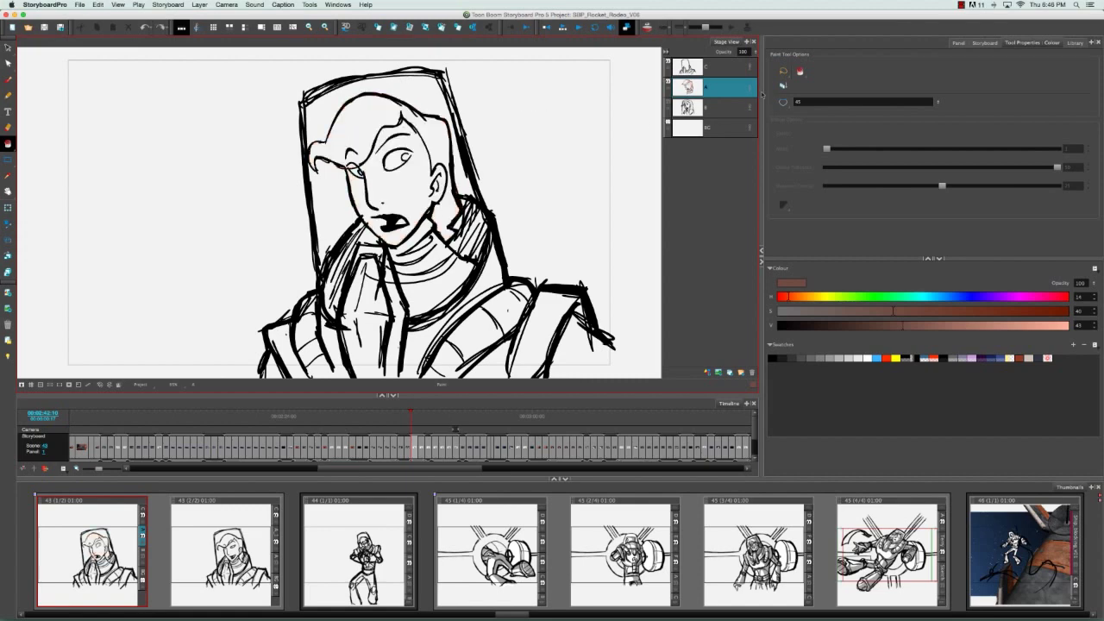
Set the mode to Paint Unpainted, hide the hood sketch layer, and marquee-fill the hair and face brown.
{"action": "left_click", "coordinate": [807, 77]}
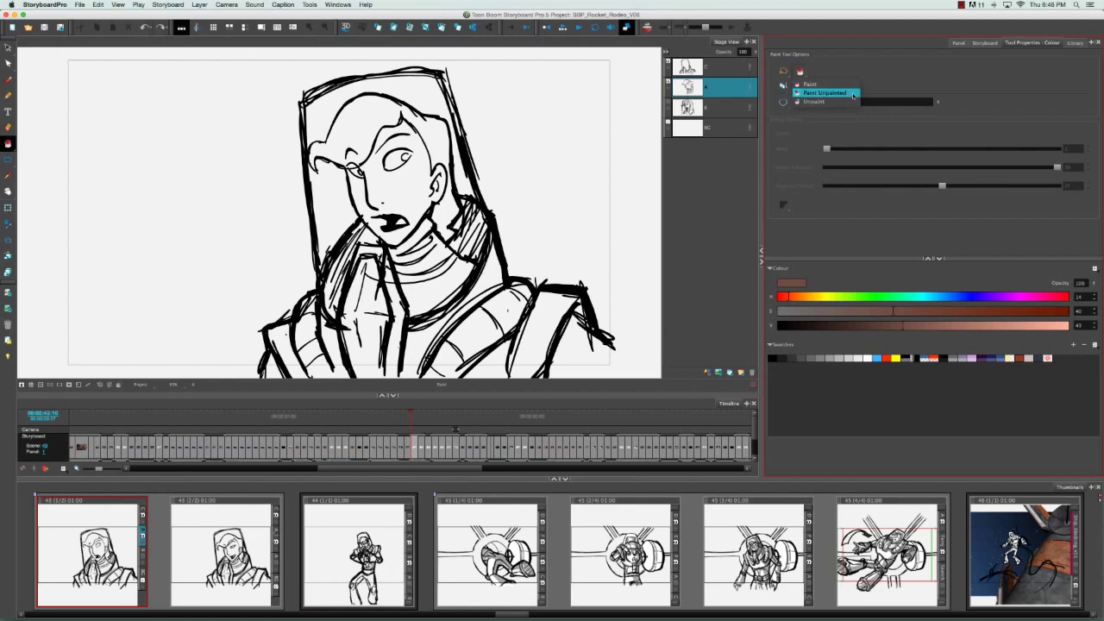
{"action": "left_click", "coordinate": [854, 93]}
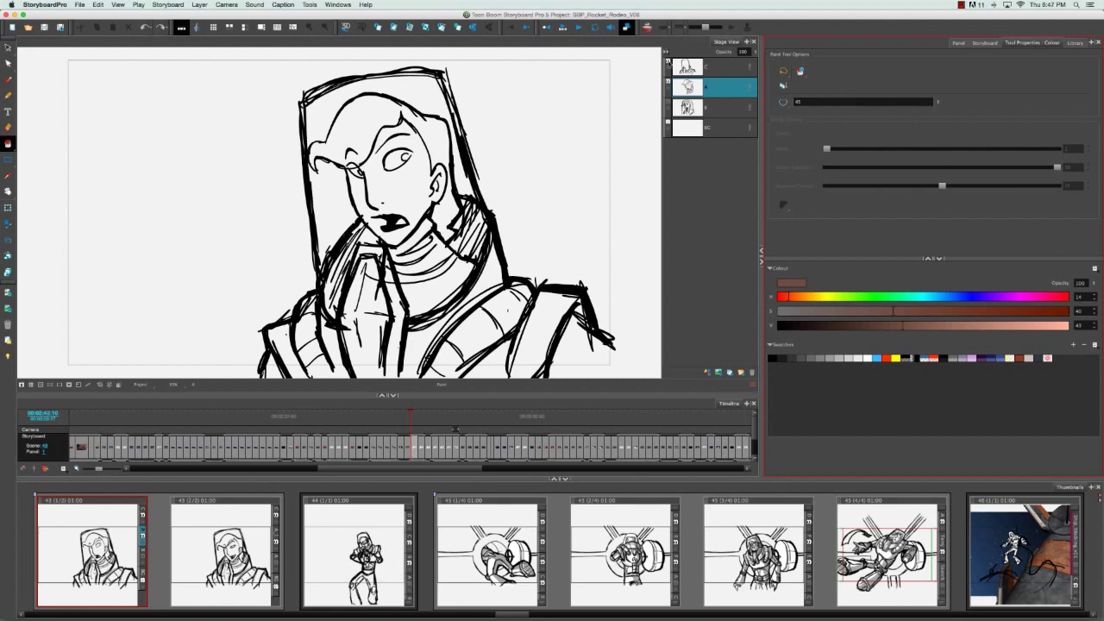
{"action": "left_click", "coordinate": [668, 62]}
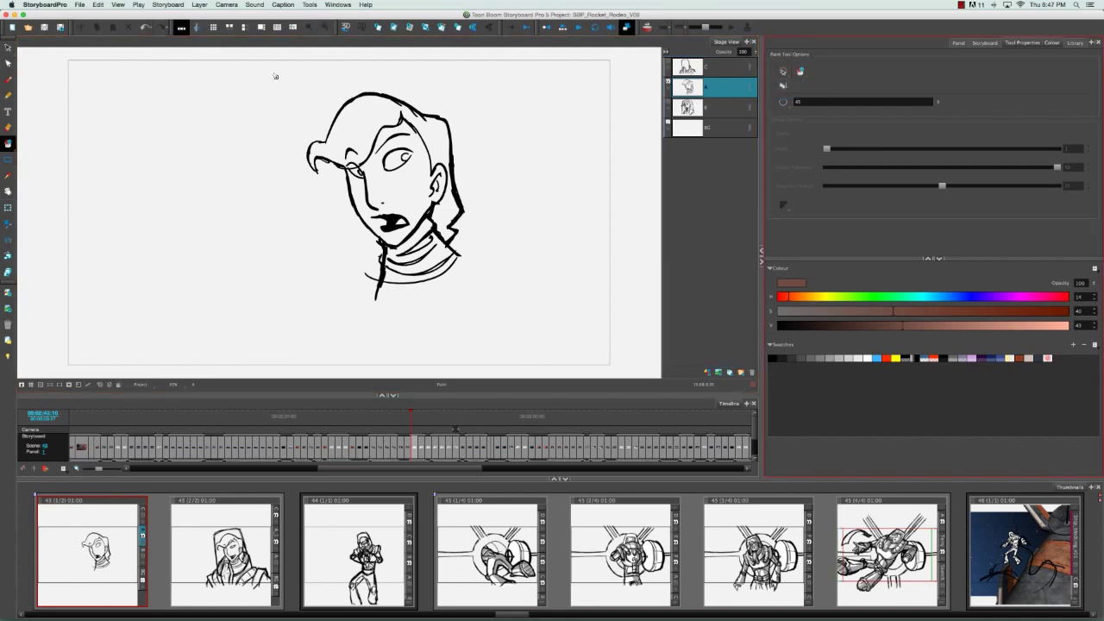
{"action": "left_click_drag", "start_coordinate": [270, 73], "coordinate": [526, 311]}
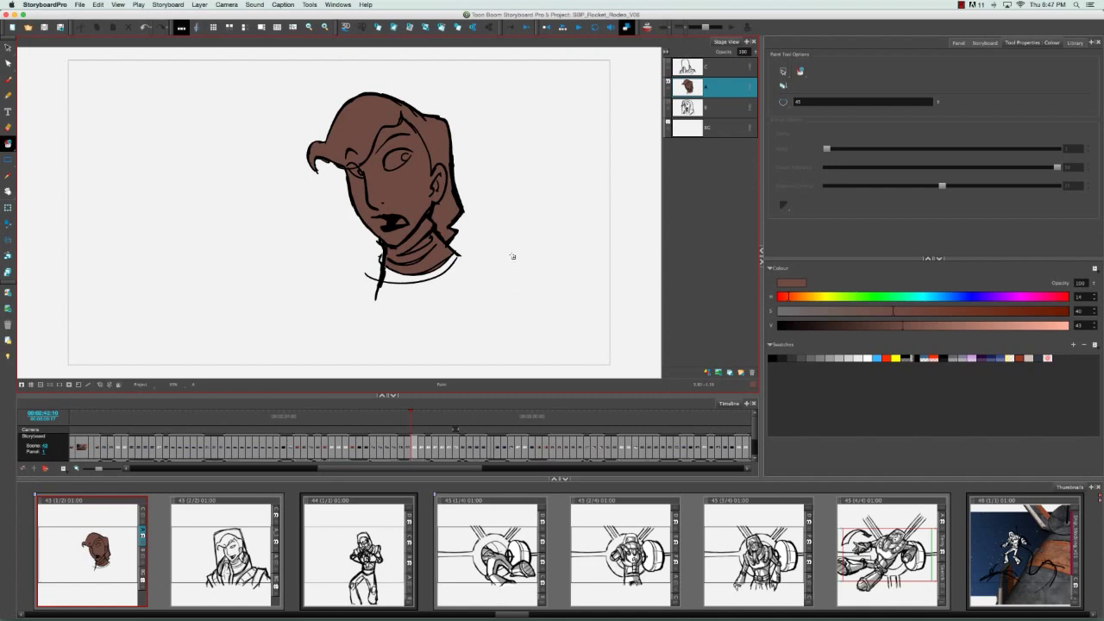
Switch to Unpaint mode and strip the brown fills from the hair and face.
{"action": "left_click", "coordinate": [800, 70]}
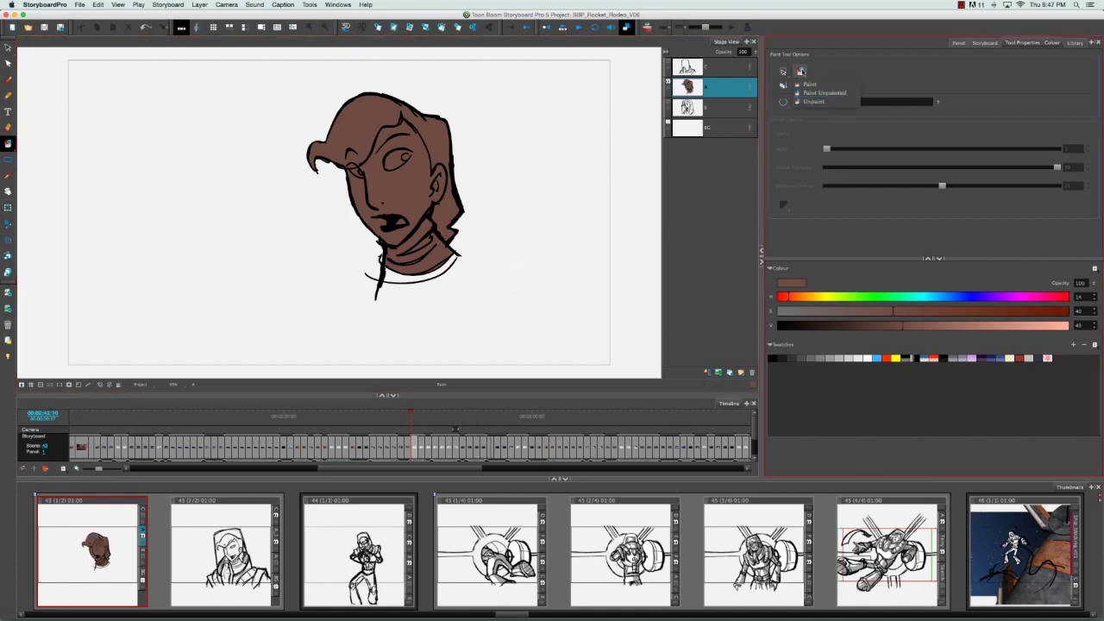
{"action": "left_click", "coordinate": [826, 102]}
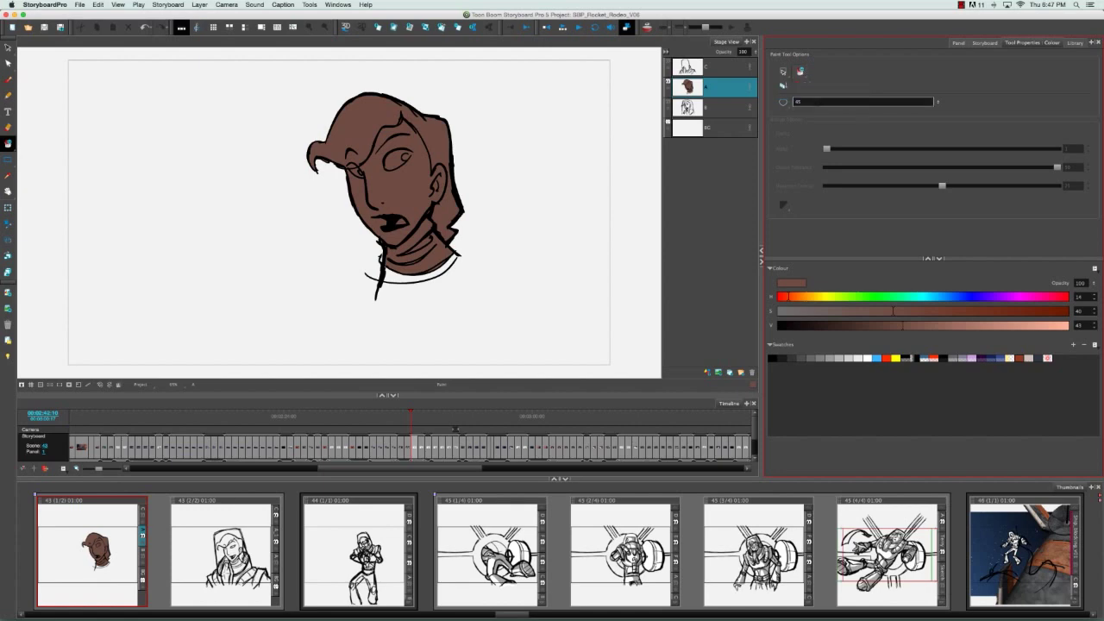
{"action": "left_click_drag", "start_coordinate": [265, 77], "coordinate": [508, 306]}
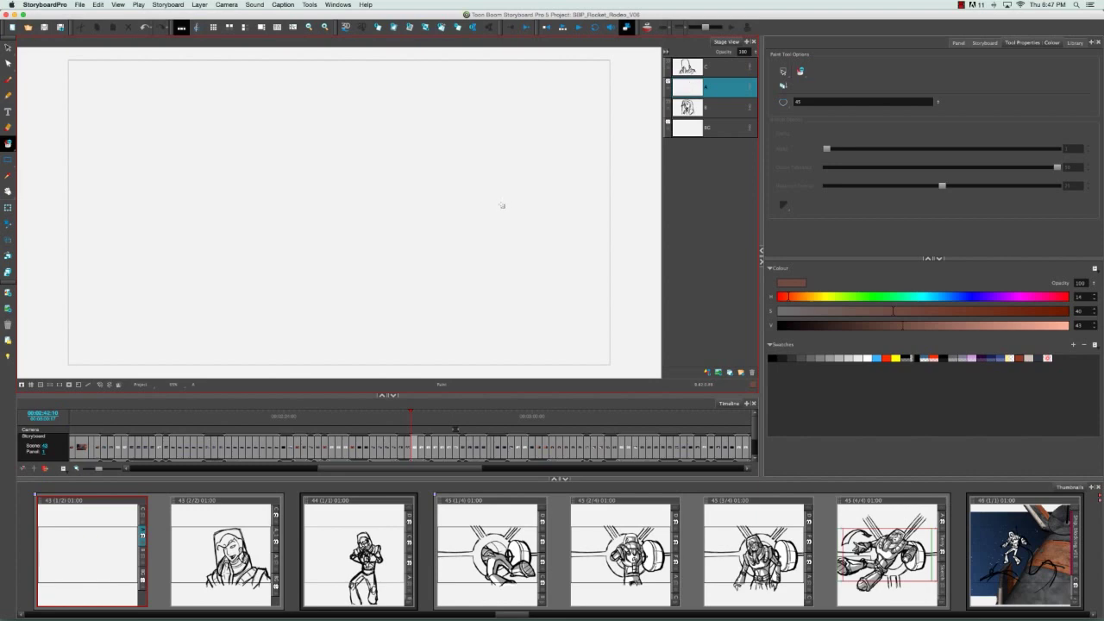
{"action": "key", "text": "super+z"}
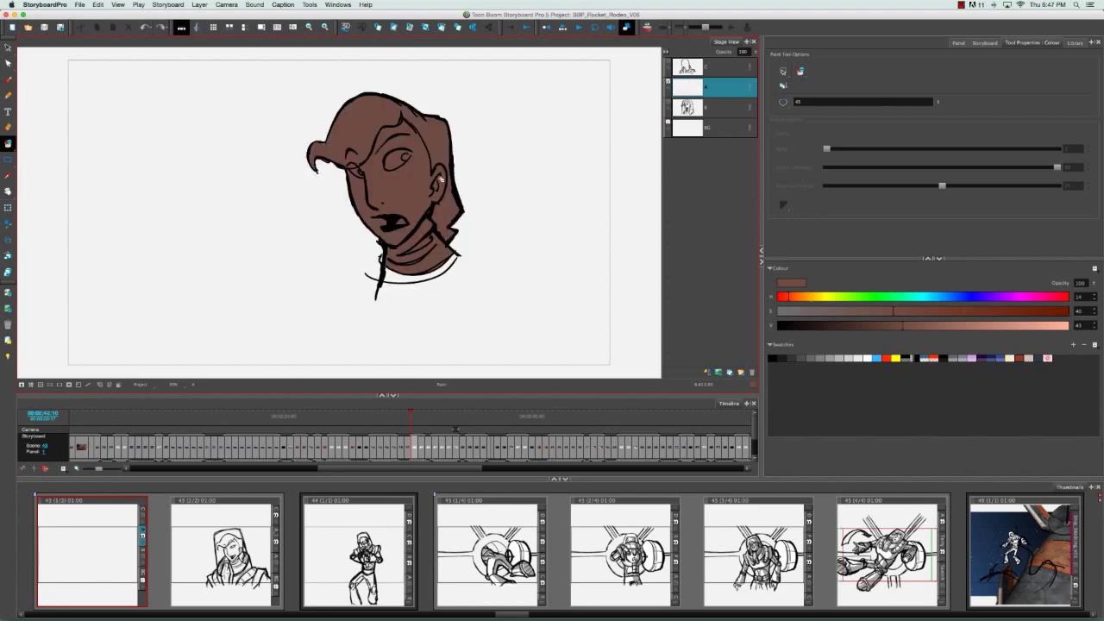
{"action": "left_click", "coordinate": [355, 120]}
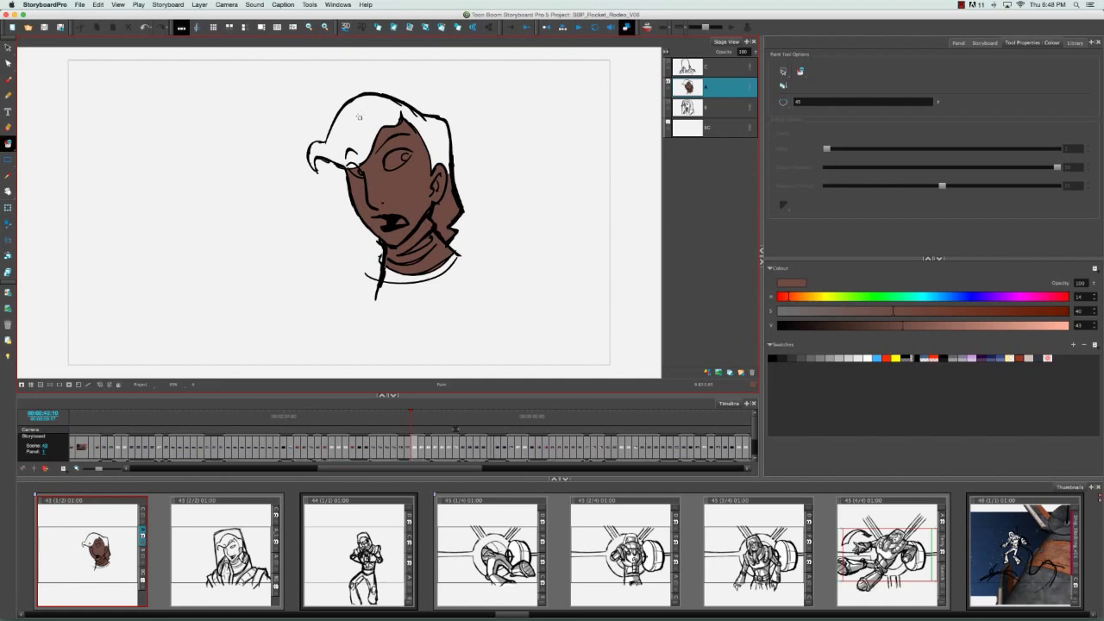
{"action": "left_click", "coordinate": [397, 185]}
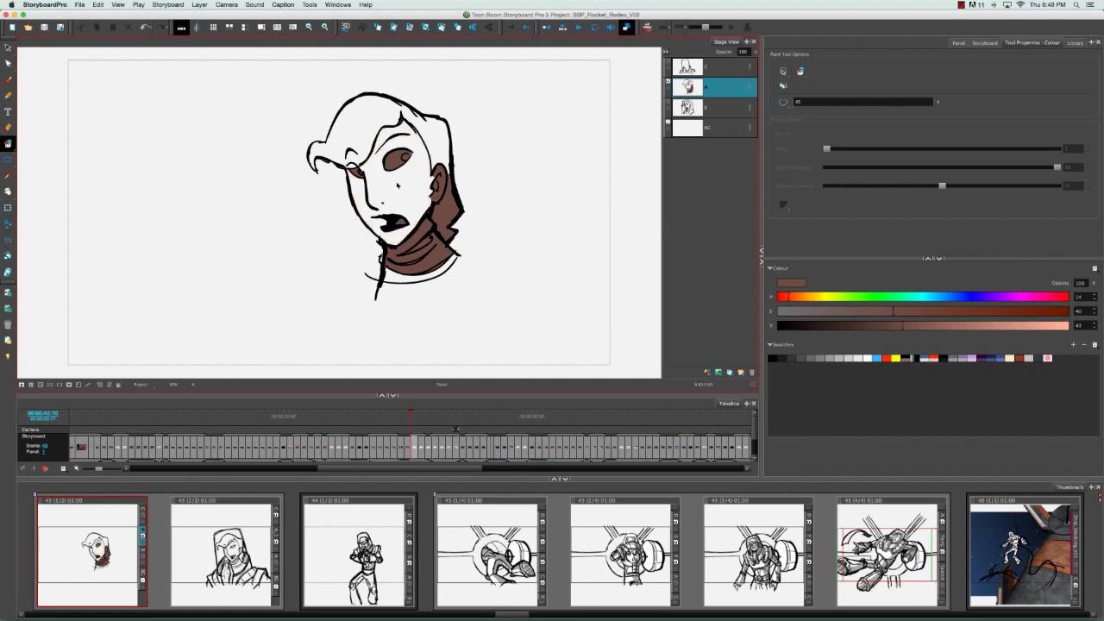
{"action": "key", "text": "super+z"}
{"action": "key", "text": "super+z"}
{"action": "key", "text": "super+z"}
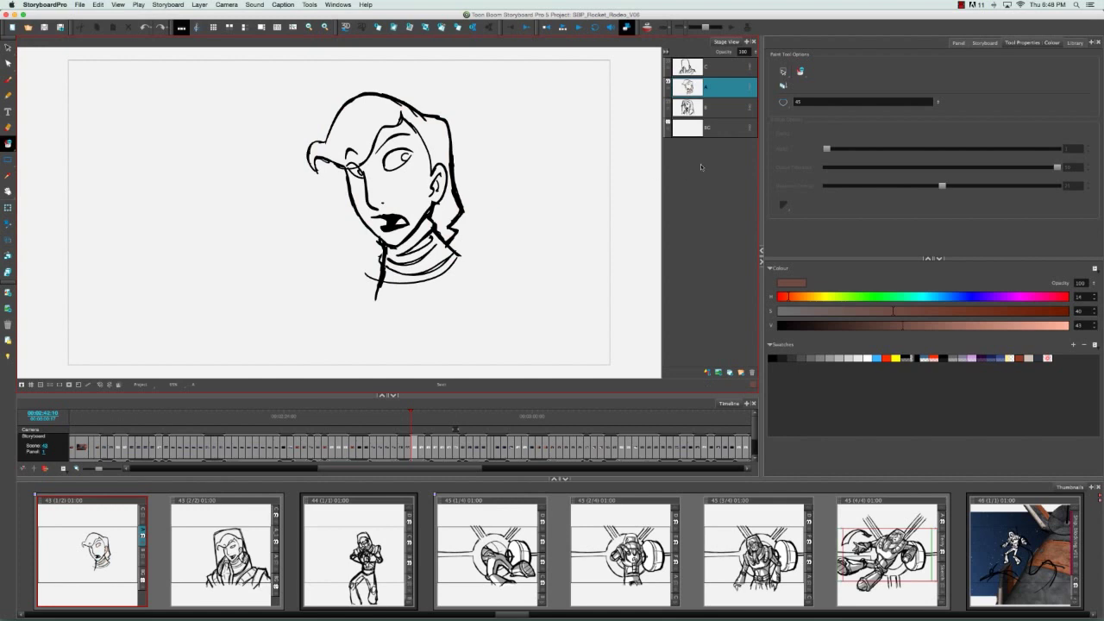
{"action": "left_click", "coordinate": [799, 71]}
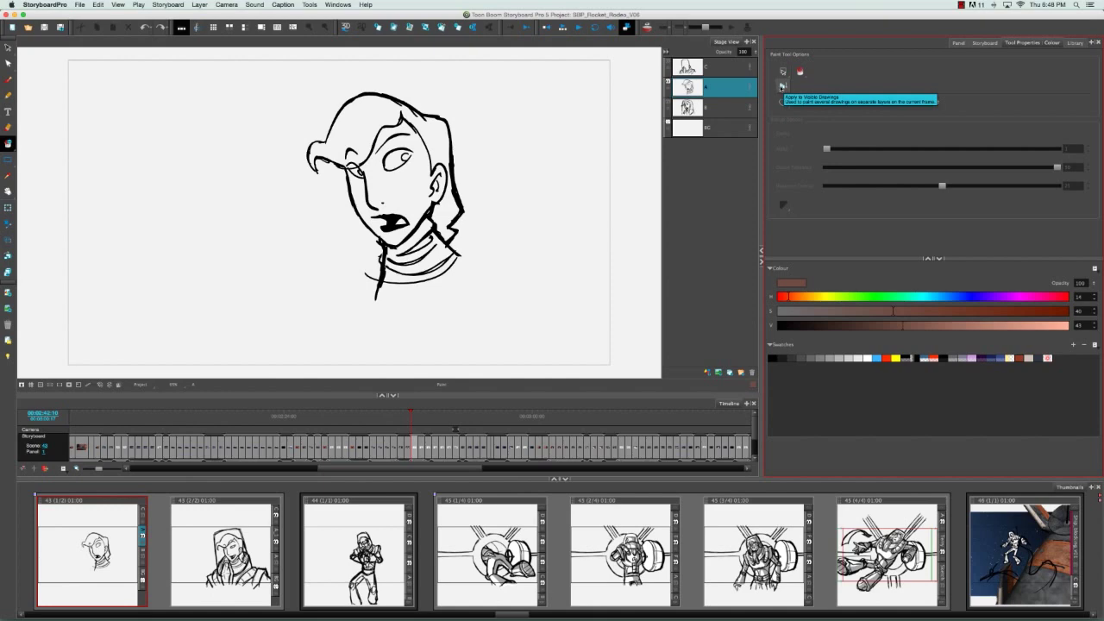
Enable Apply to Visible Drawings and check the visibility of the sketch and face layers.
{"action": "left_click", "coordinate": [782, 86]}
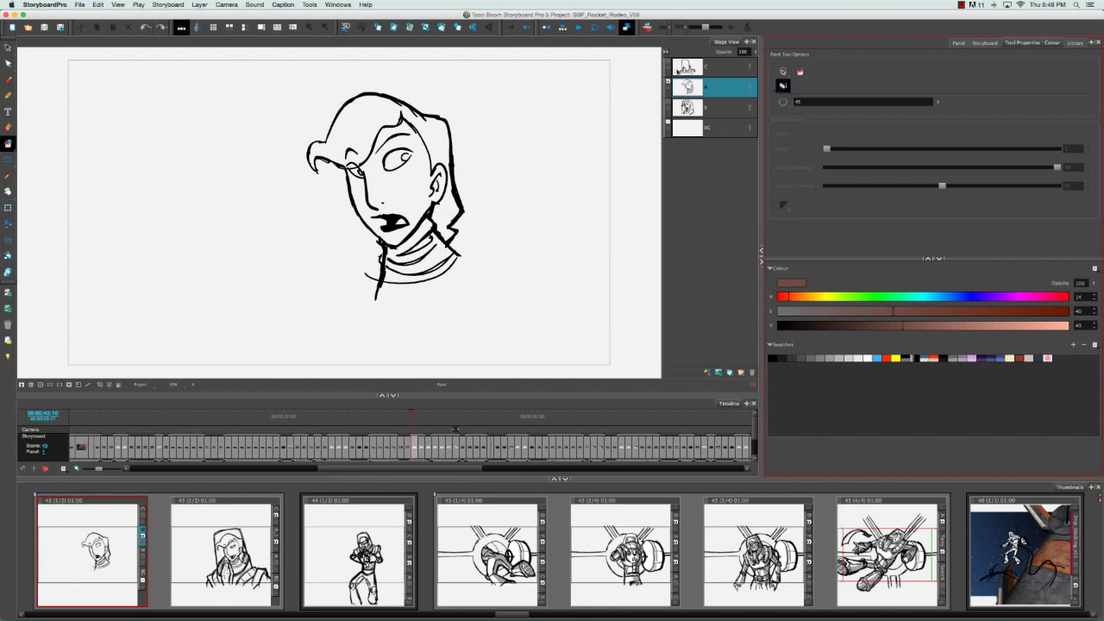
{"action": "left_click", "coordinate": [667, 62]}
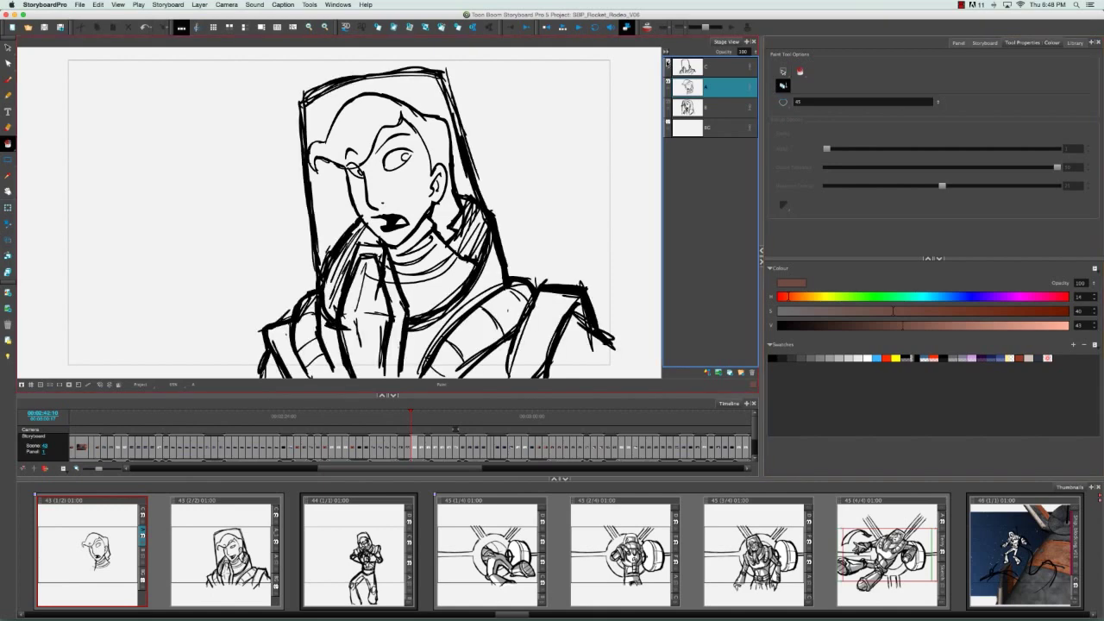
{"action": "left_click", "coordinate": [667, 62]}
{"action": "left_click", "coordinate": [667, 62]}
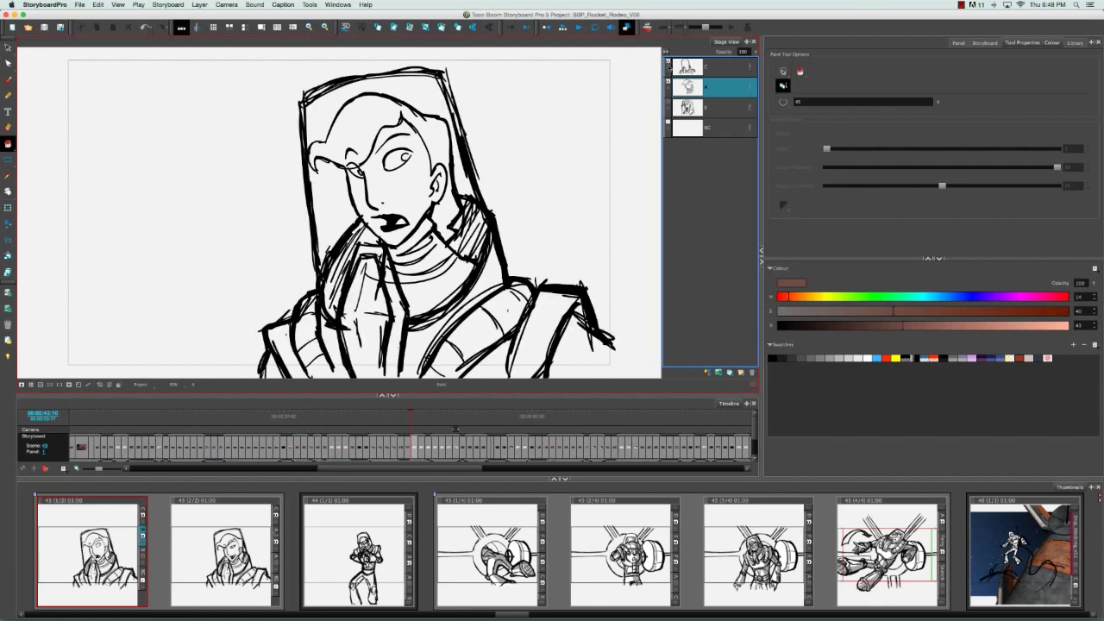
{"action": "left_click", "coordinate": [667, 84]}
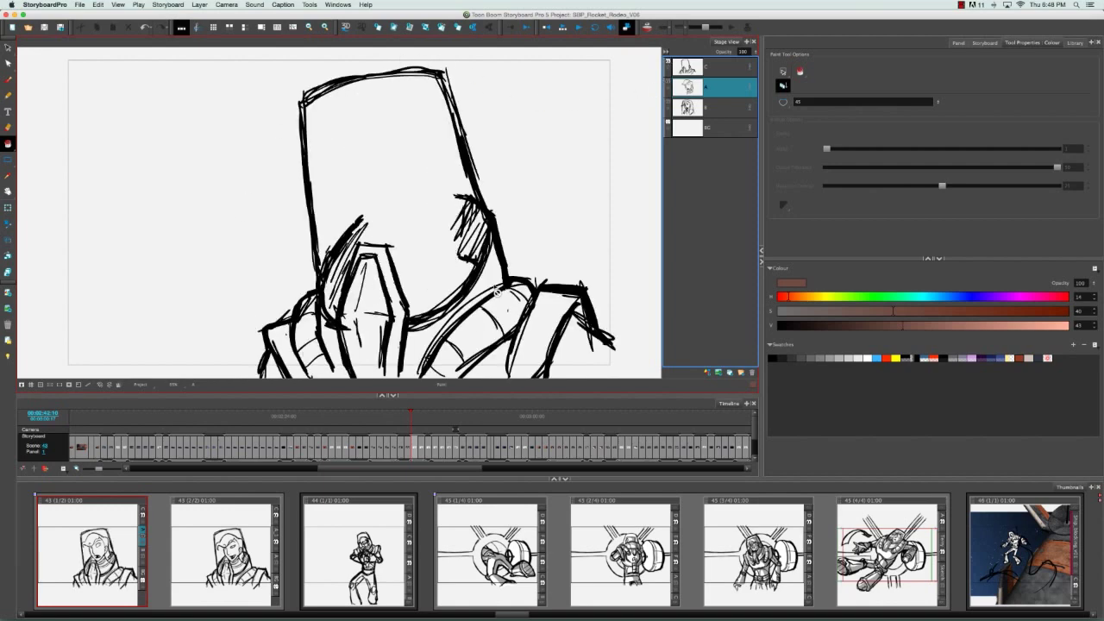
{"action": "left_click", "coordinate": [667, 84]}
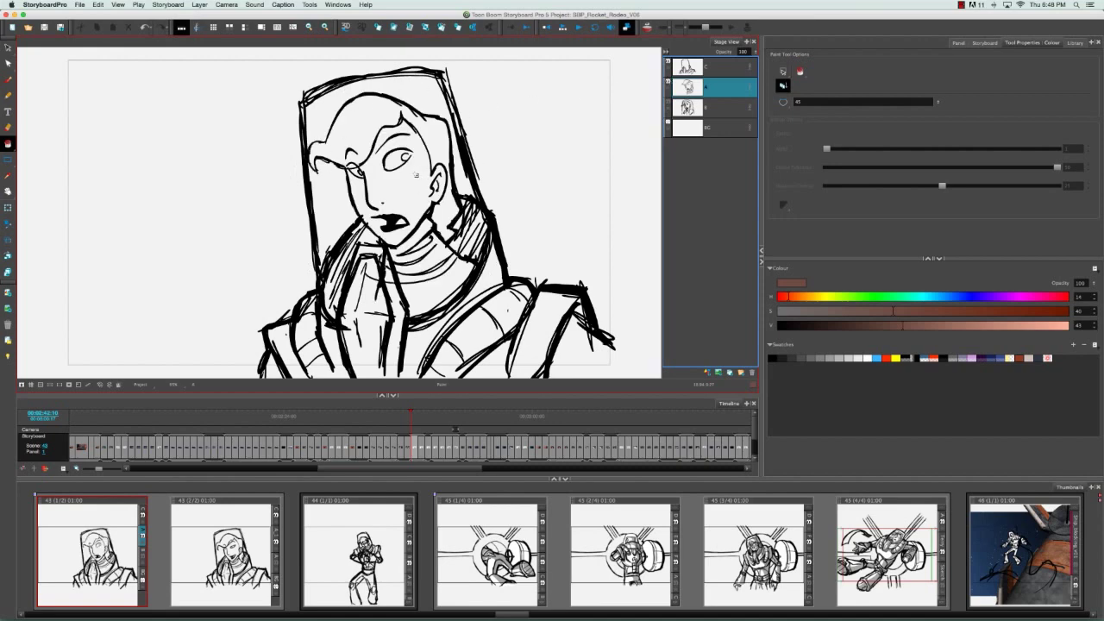
Select layer C, test a brown fill on the hood, then undo it back to unfilled.
{"action": "left_click", "coordinate": [687, 67]}
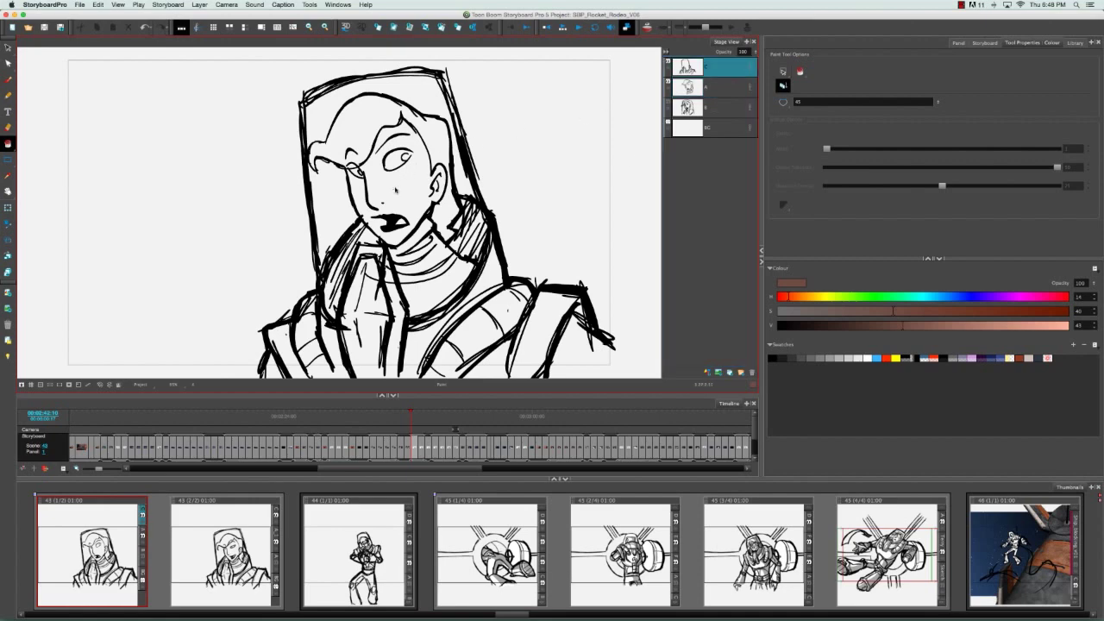
{"action": "left_click", "coordinate": [396, 188]}
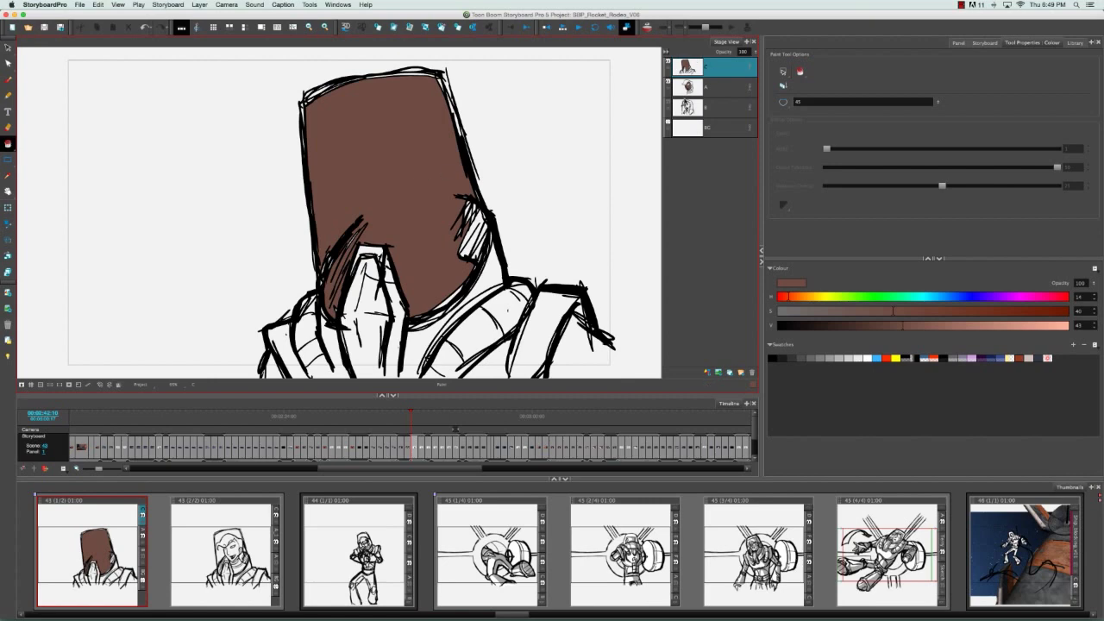
{"action": "key", "text": "super+z"}
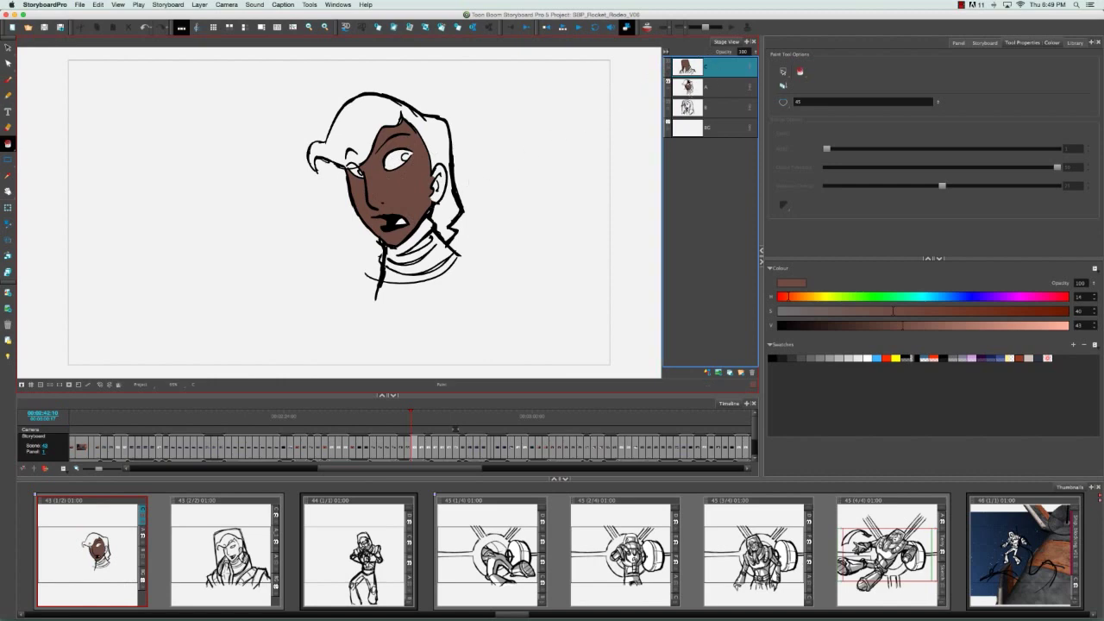
{"action": "left_click", "coordinate": [670, 69]}
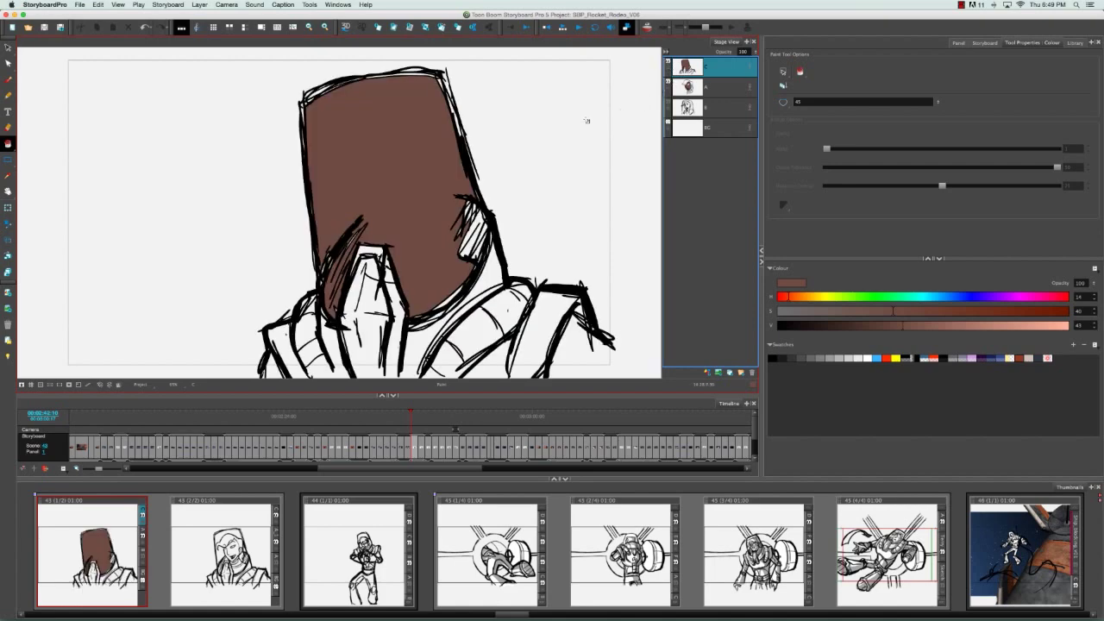
{"action": "key", "text": "super+z"}
{"action": "key", "text": "super+z"}
{"action": "key", "text": "super+z"}
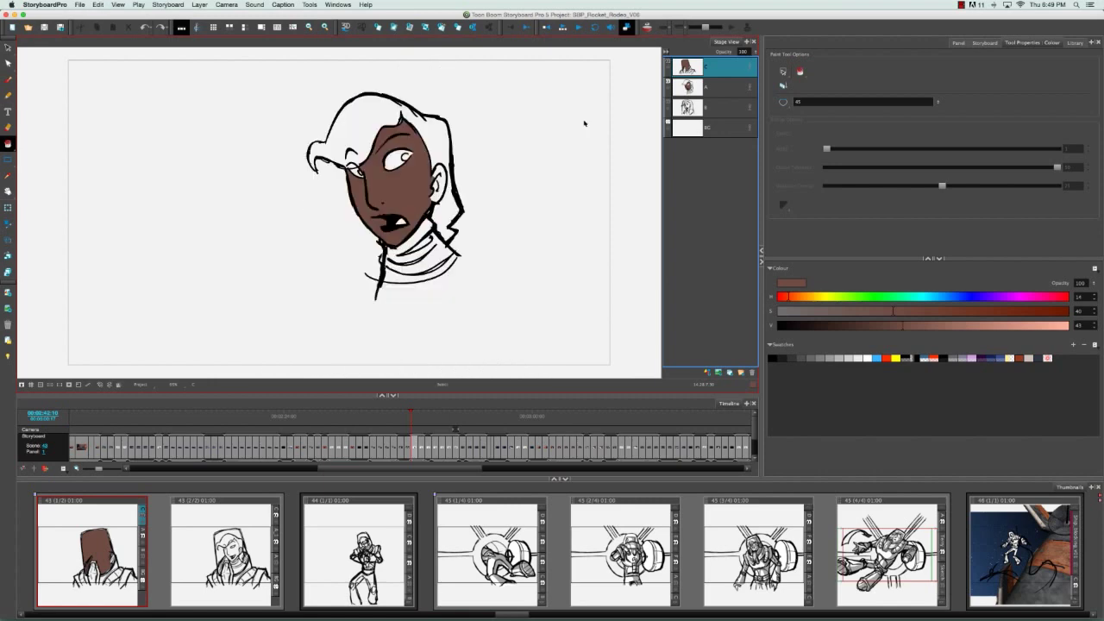
{"action": "key", "text": "super+shift+z"}
{"action": "key", "text": "super+z"}
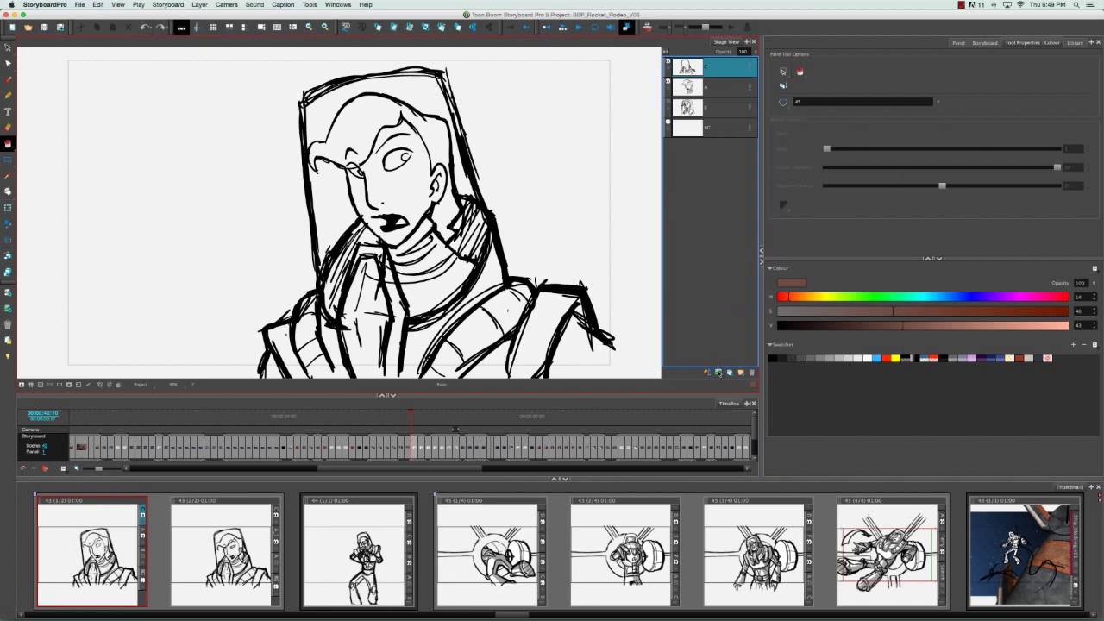
{"action": "left_click", "coordinate": [718, 373]}
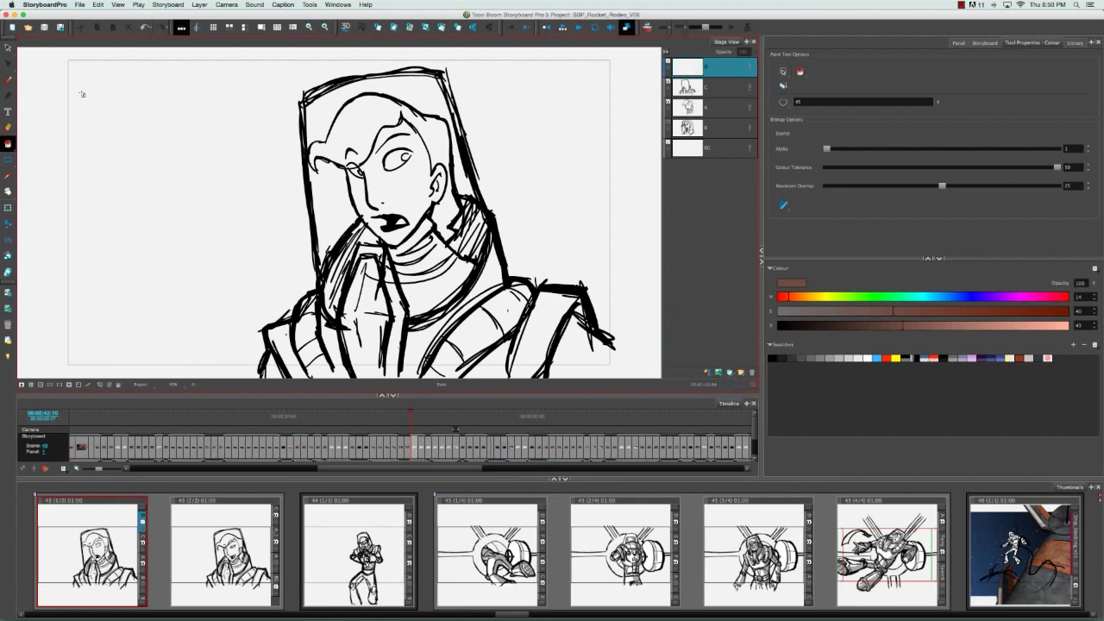
With a purple brush, draw a thin Soft Lead rectangle at right and a thick Pastel one below it.
{"action": "key", "text": "alt+b"}
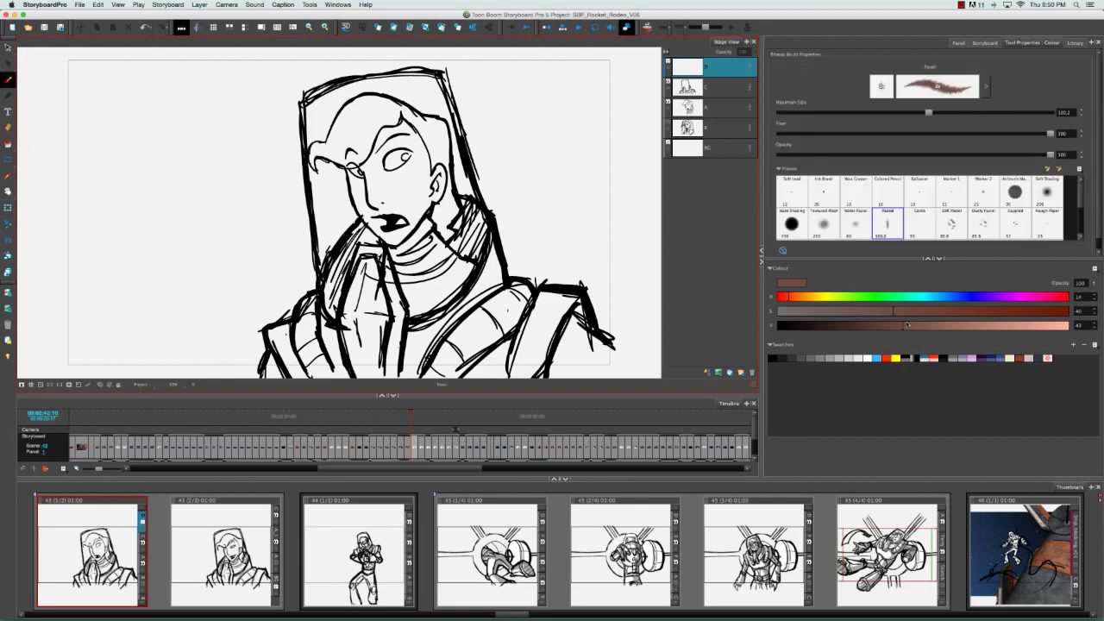
{"action": "left_click", "coordinate": [998, 298]}
{"action": "left_click_drag", "start_coordinate": [895, 317], "coordinate": [939, 318]}
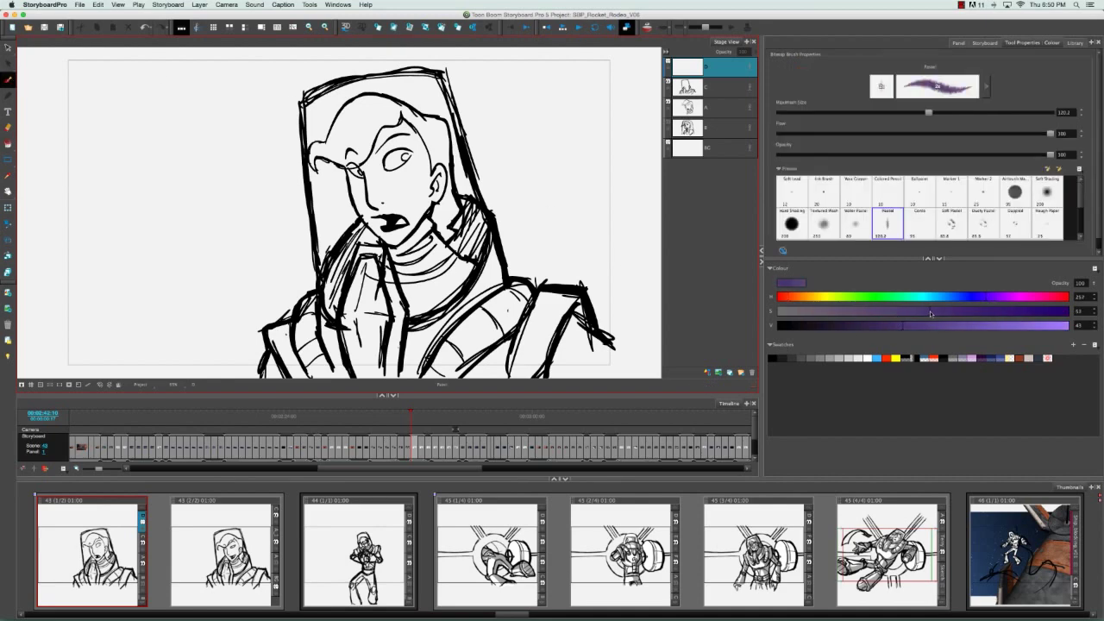
{"action": "left_click", "coordinate": [791, 188]}
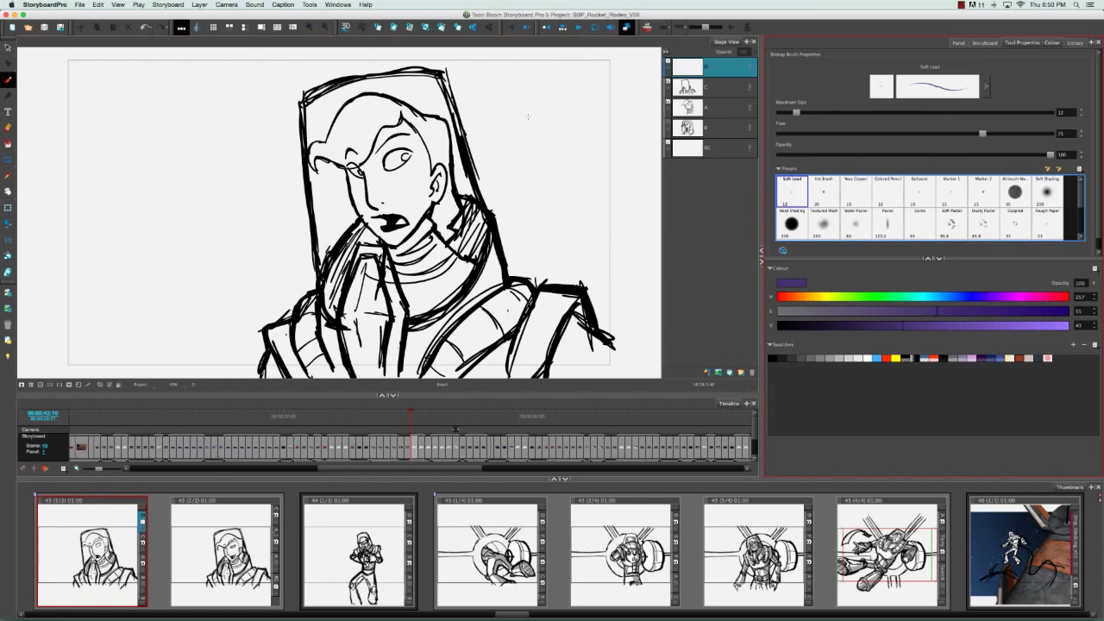
{"action": "left_click_drag", "start_coordinate": [528, 115], "coordinate": [498, 79]}
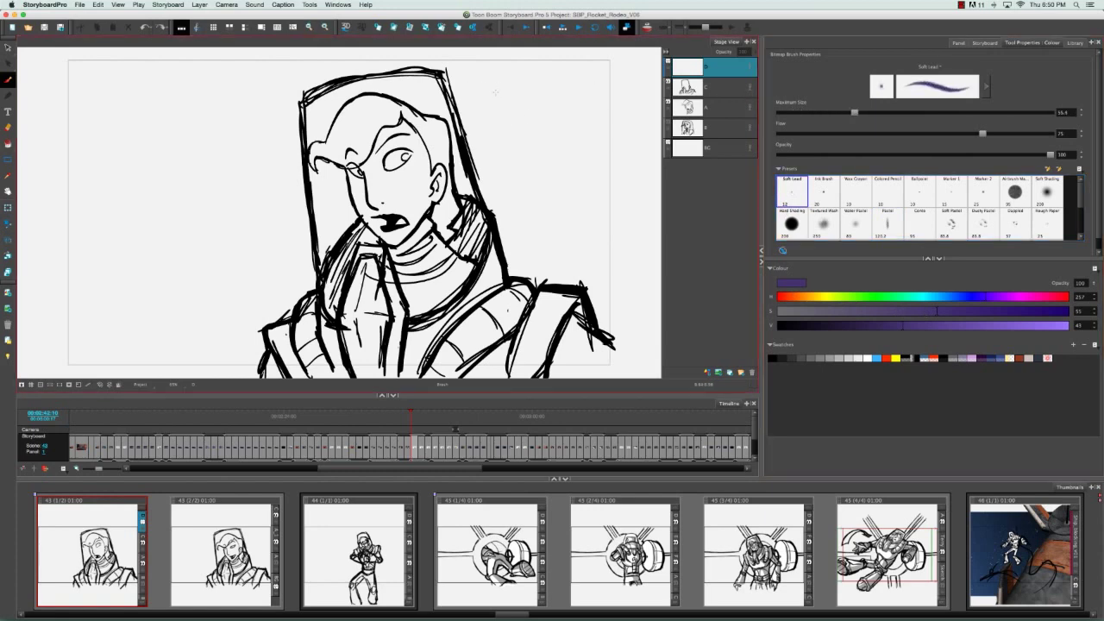
{"action": "mouse_move", "coordinate": [495, 91]}
{"action": "left_mouse_down"}
{"action": "mouse_move", "coordinate": [495, 135]}
{"action": "mouse_move", "coordinate": [512, 133]}
{"action": "mouse_move", "coordinate": [493, 135]}
{"action": "left_mouse_up"}
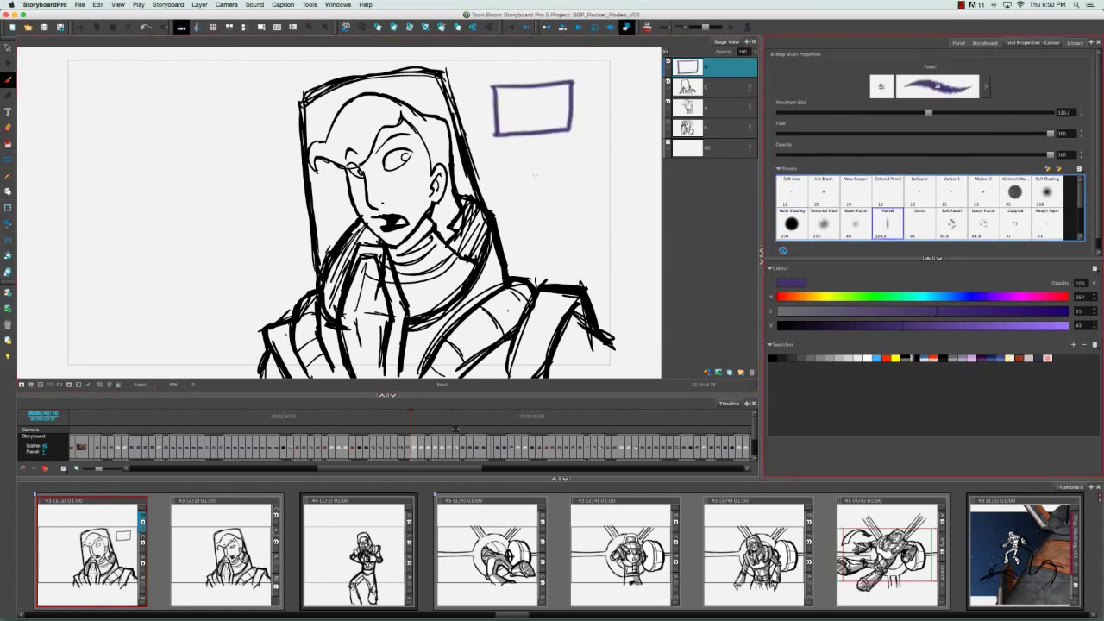
{"action": "left_click", "coordinate": [886, 223]}
{"action": "mouse_move", "coordinate": [492, 160]}
{"action": "left_mouse_down"}
{"action": "mouse_move", "coordinate": [567, 164]}
{"action": "mouse_move", "coordinate": [552, 202]}
{"action": "mouse_move", "coordinate": [506, 204]}
{"action": "mouse_move", "coordinate": [493, 164]}
{"action": "left_mouse_up"}
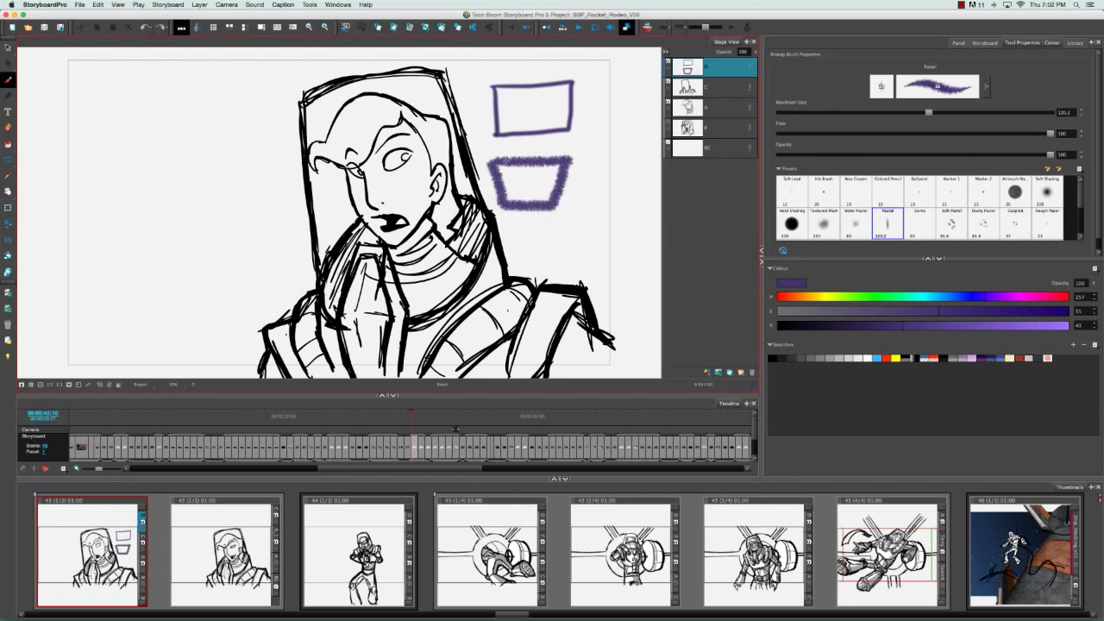
Return to the Paint tool in light reddish-brown, zoom onto the boxes, and drop the Alpha slider to its minimum.
{"action": "key", "text": "alt+i"}
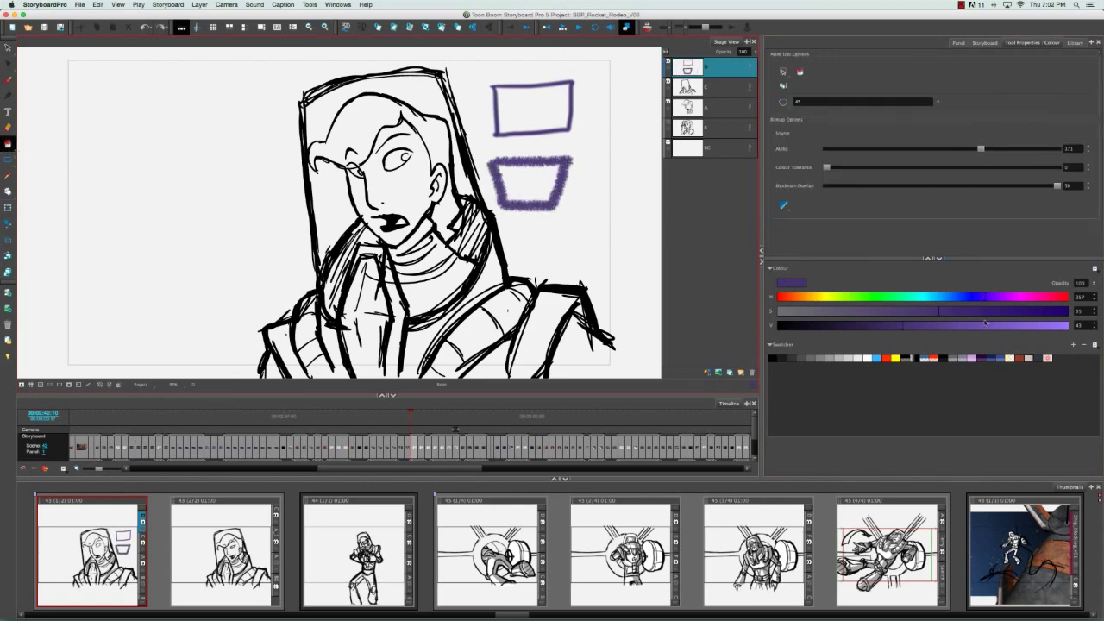
{"action": "left_click", "coordinate": [1019, 357]}
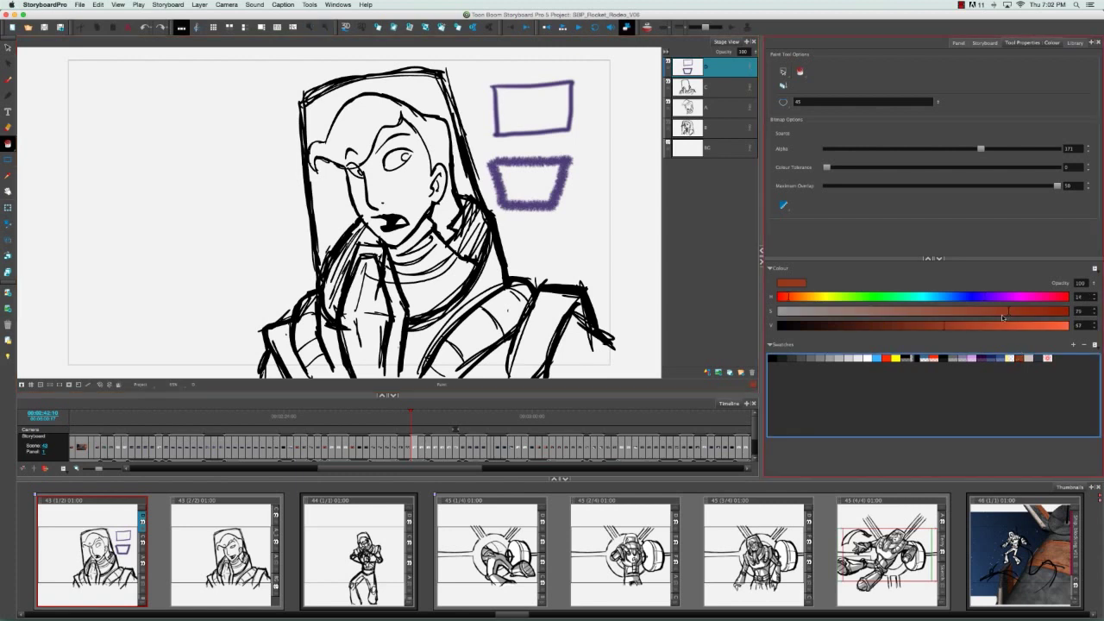
{"action": "left_click_drag", "start_coordinate": [946, 327], "coordinate": [901, 313]}
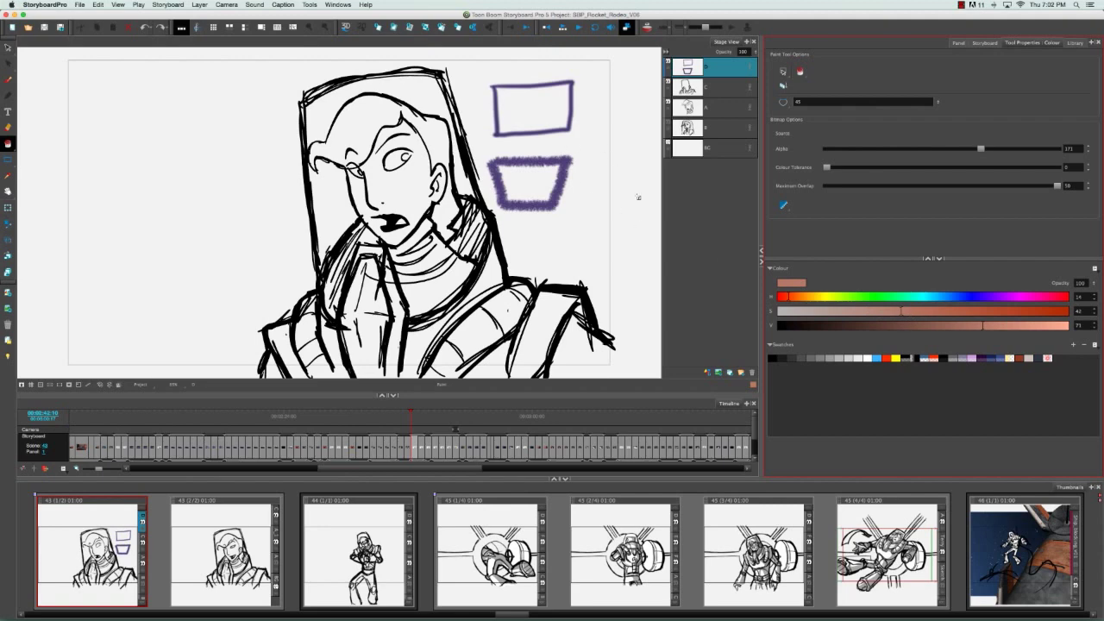
{"action": "scroll", "coordinate": [606, 275], "scroll_direction": "up", "scroll_amount": 4}
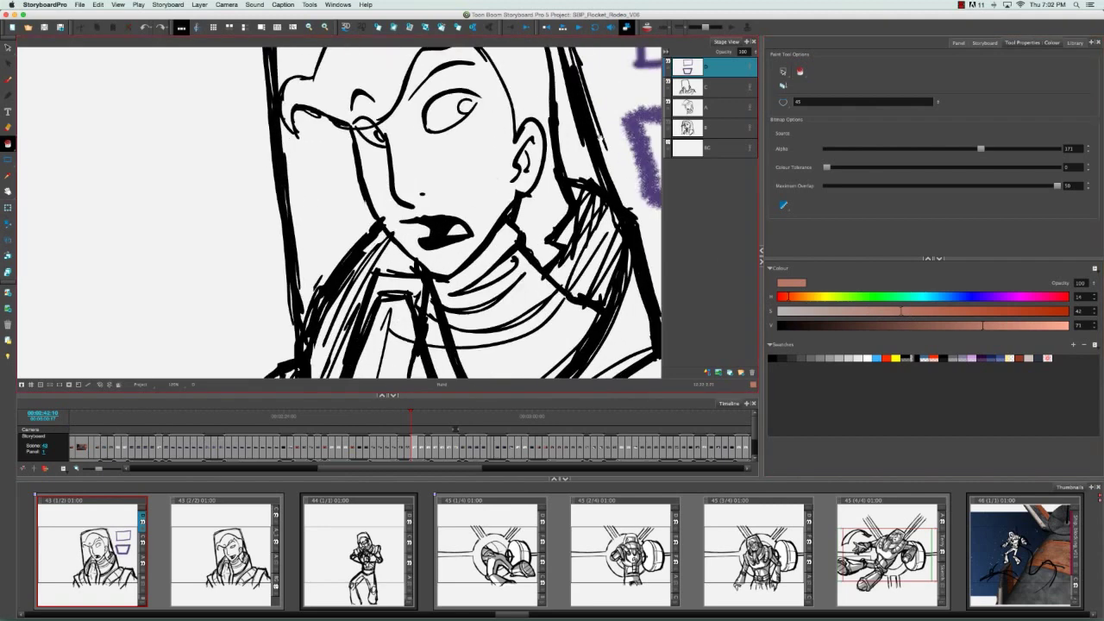
{"action": "scroll", "coordinate": [296, 270], "scroll_direction": "up", "scroll_amount": 2}
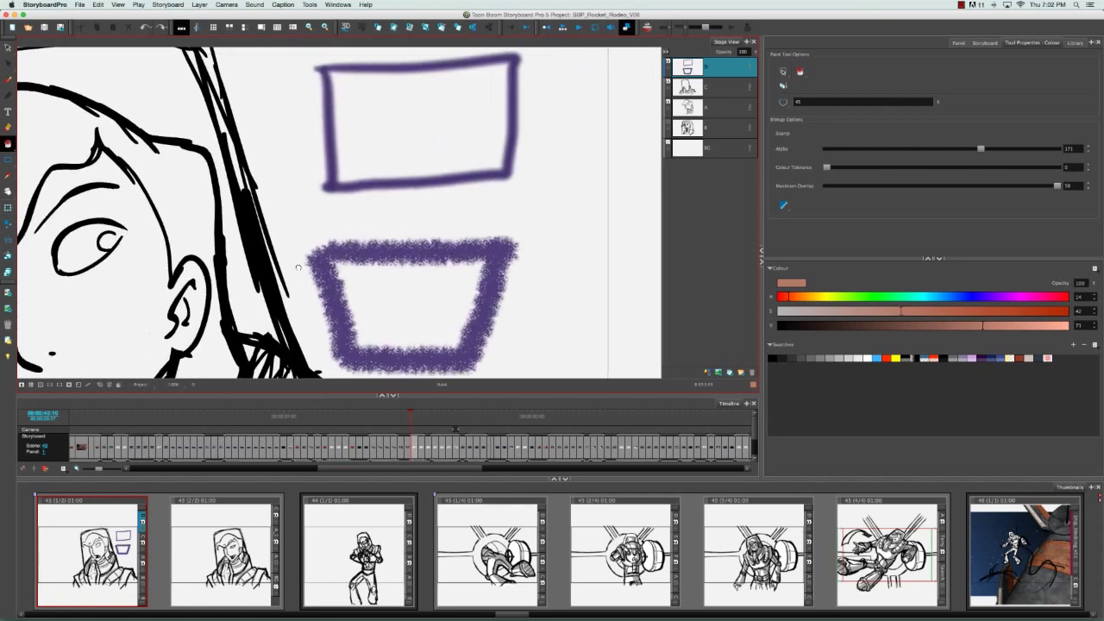
{"action": "scroll", "coordinate": [300, 265], "scroll_direction": "up", "scroll_amount": 2}
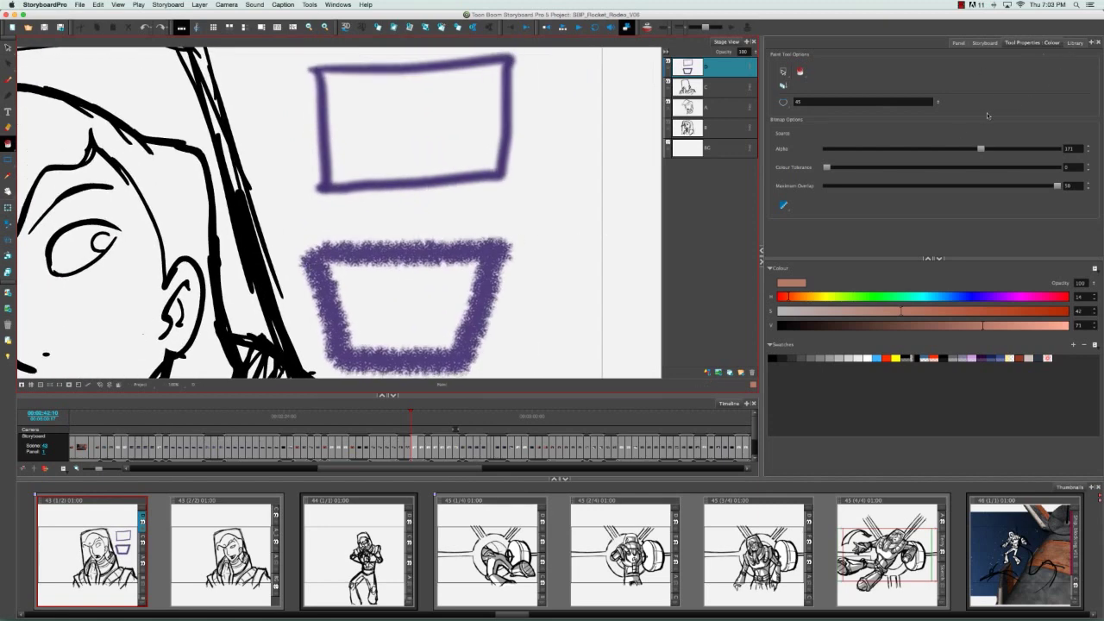
{"action": "left_click_drag", "start_coordinate": [980, 150], "coordinate": [813, 156]}
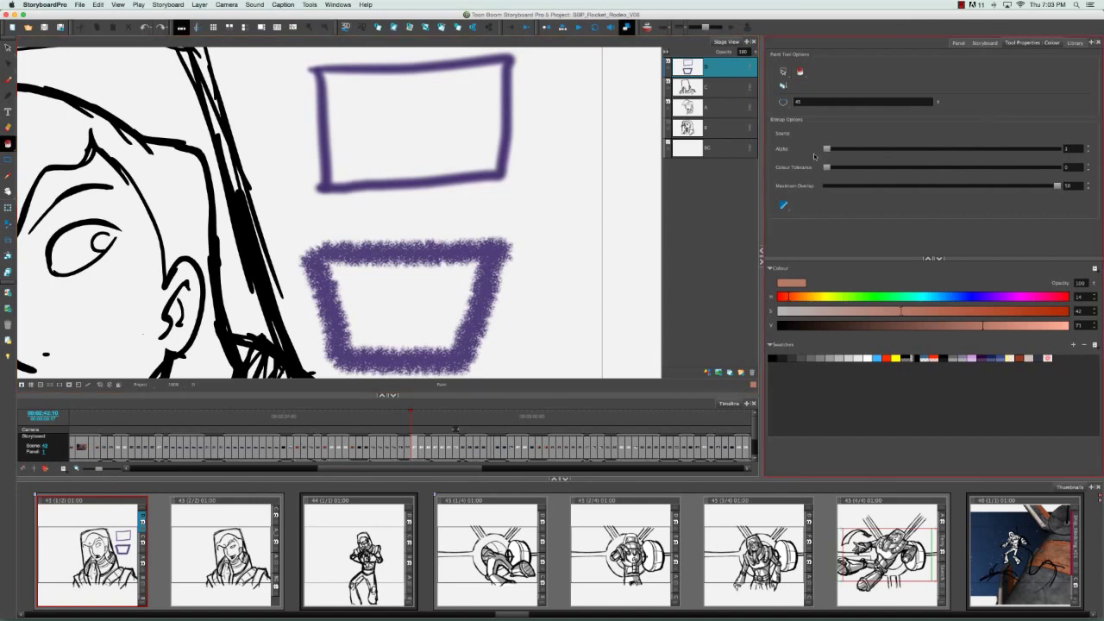
Set Maximum Overlap to 0 and fill the upper rectangle and lower trapezoid brown.
{"action": "left_click_drag", "start_coordinate": [1056, 186], "coordinate": [816, 198]}
{"action": "left_click", "coordinate": [413, 135]}
{"action": "left_click", "coordinate": [400, 300]}
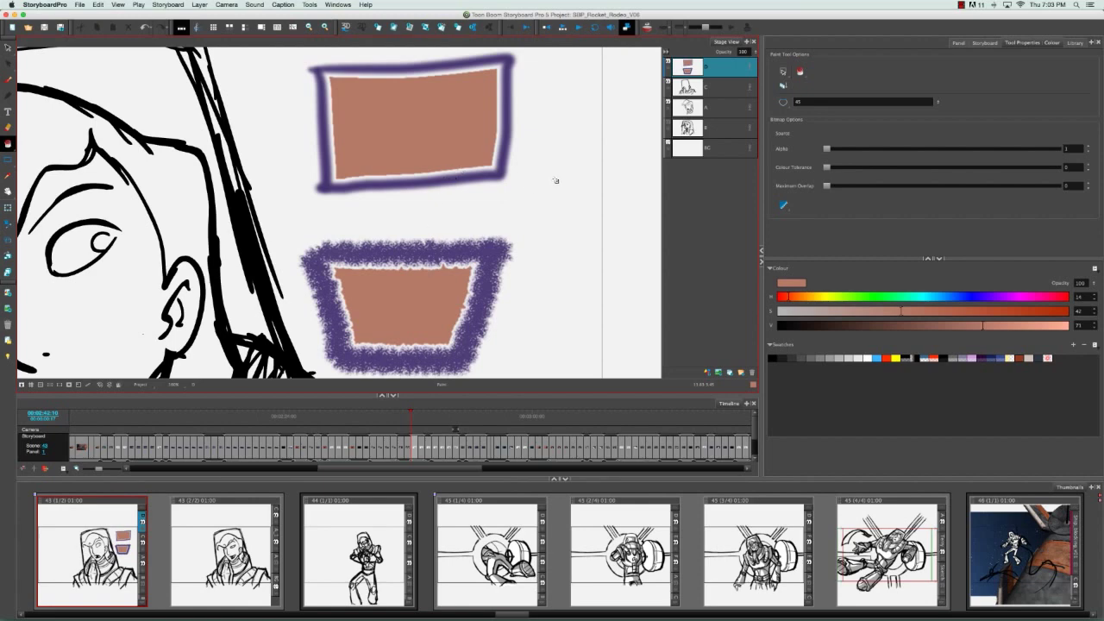
Undo the fills, set Alpha to 182, refill rectangle and trapezoid brown, then undo again.
{"action": "key", "text": "super+z"}
{"action": "key", "text": "super+z"}
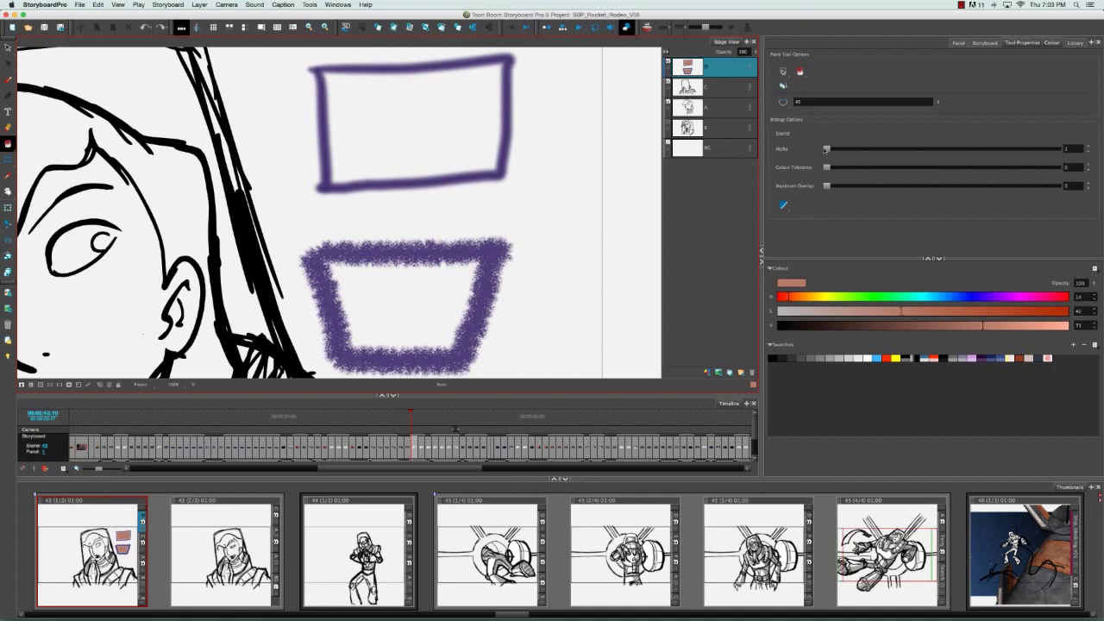
{"action": "left_click_drag", "start_coordinate": [826, 149], "coordinate": [991, 149]}
{"action": "left_click", "coordinate": [433, 144]}
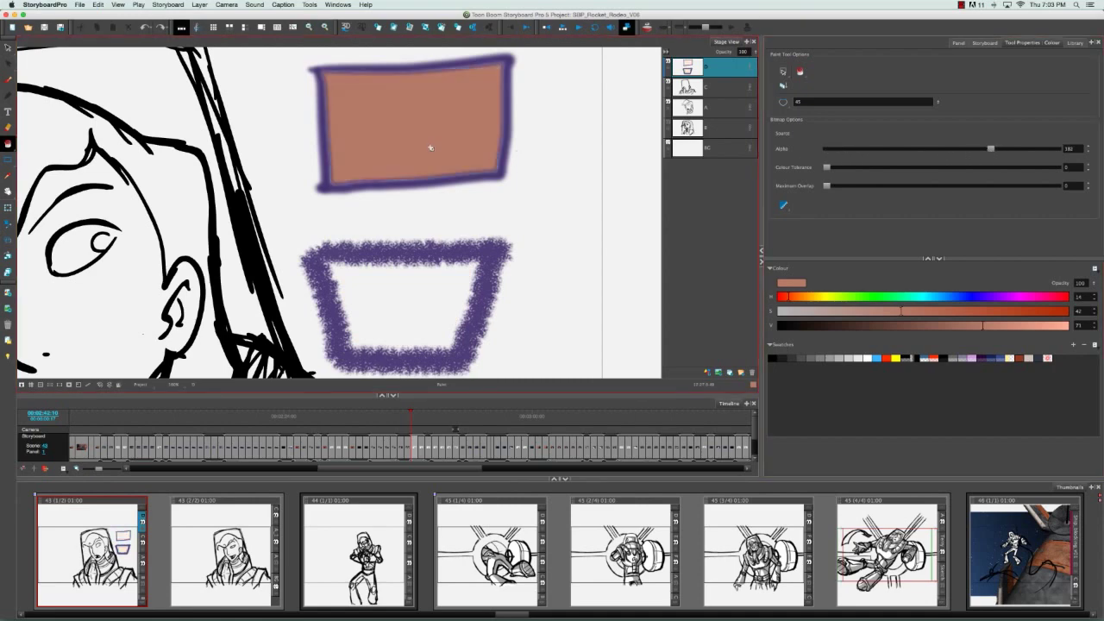
{"action": "left_click", "coordinate": [391, 287]}
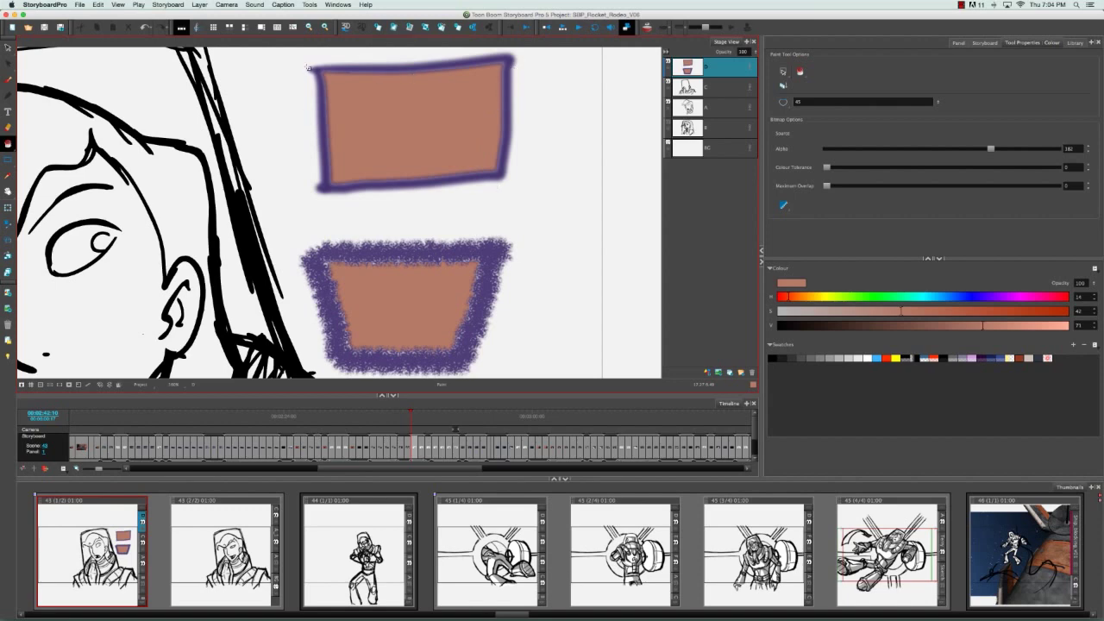
{"action": "key", "text": "super+z"}
{"action": "key", "text": "super+z"}
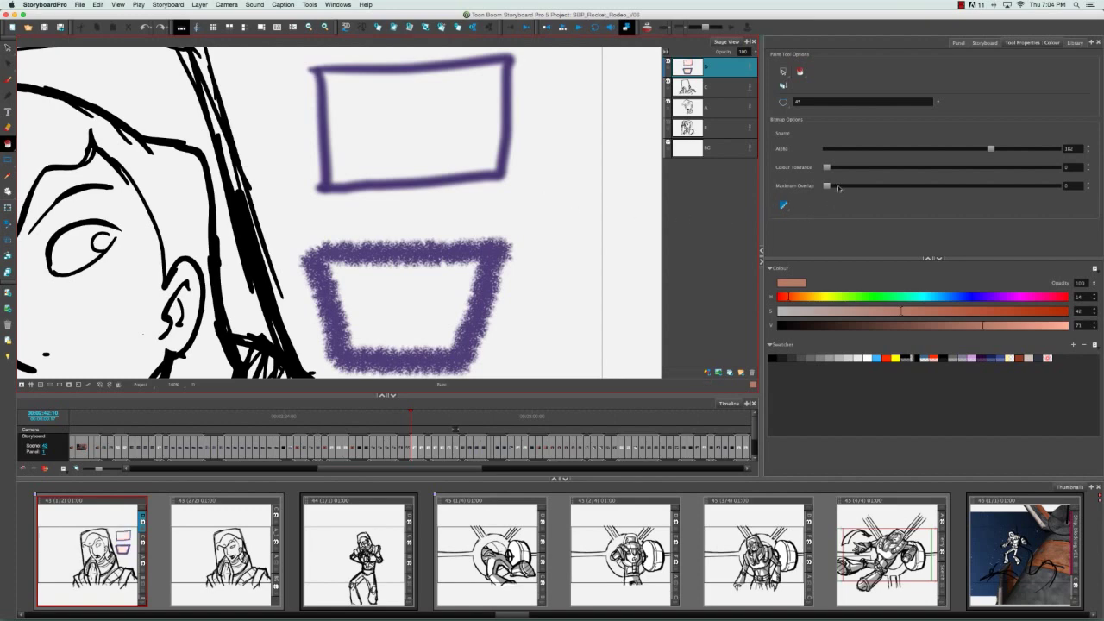
Set Maximum Overlap to 50 and refill the upper rectangle and lower trapezoid brown.
{"action": "left_click_drag", "start_coordinate": [828, 185], "coordinate": [1059, 185]}
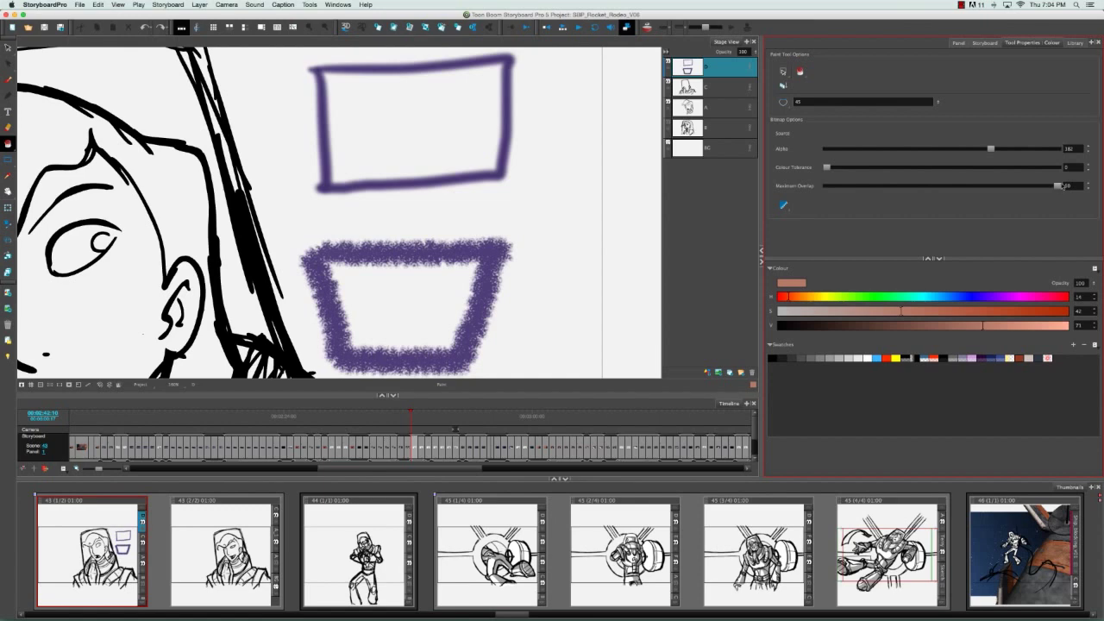
{"action": "left_click", "coordinate": [412, 157]}
{"action": "left_click", "coordinate": [393, 284]}
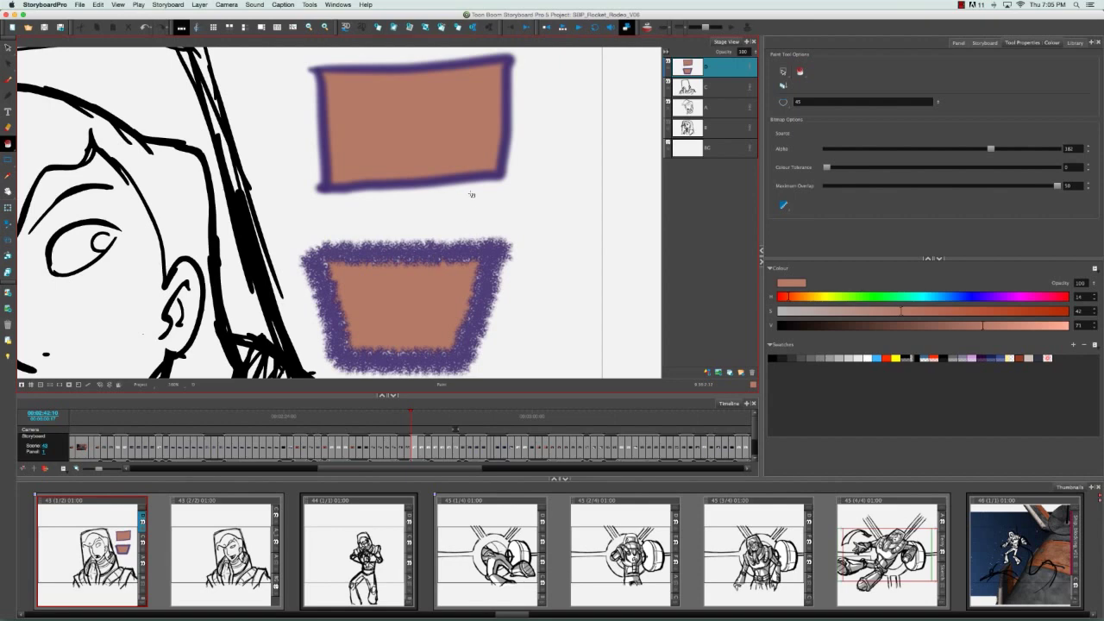
Undo, reset Maximum Overlap to 0, and refill the rectangle and trapezoid brown.
{"action": "key", "text": "super+z"}
{"action": "key", "text": "super+z"}
{"action": "left_click_drag", "start_coordinate": [1057, 185], "coordinate": [740, 190]}
{"action": "left_click", "coordinate": [412, 134]}
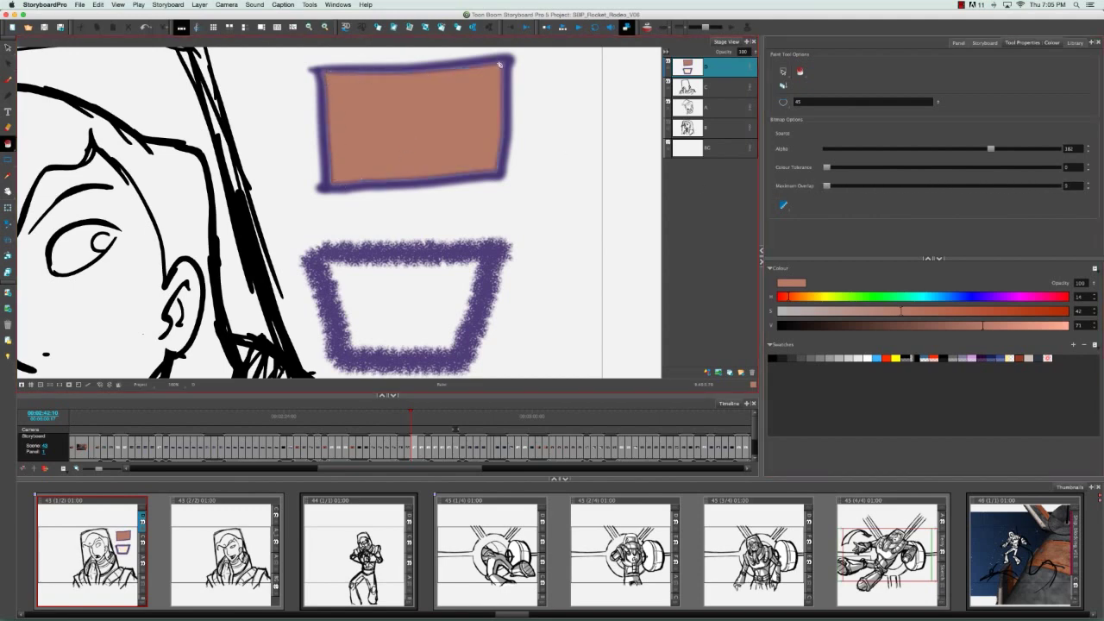
{"action": "left_click", "coordinate": [380, 292]}
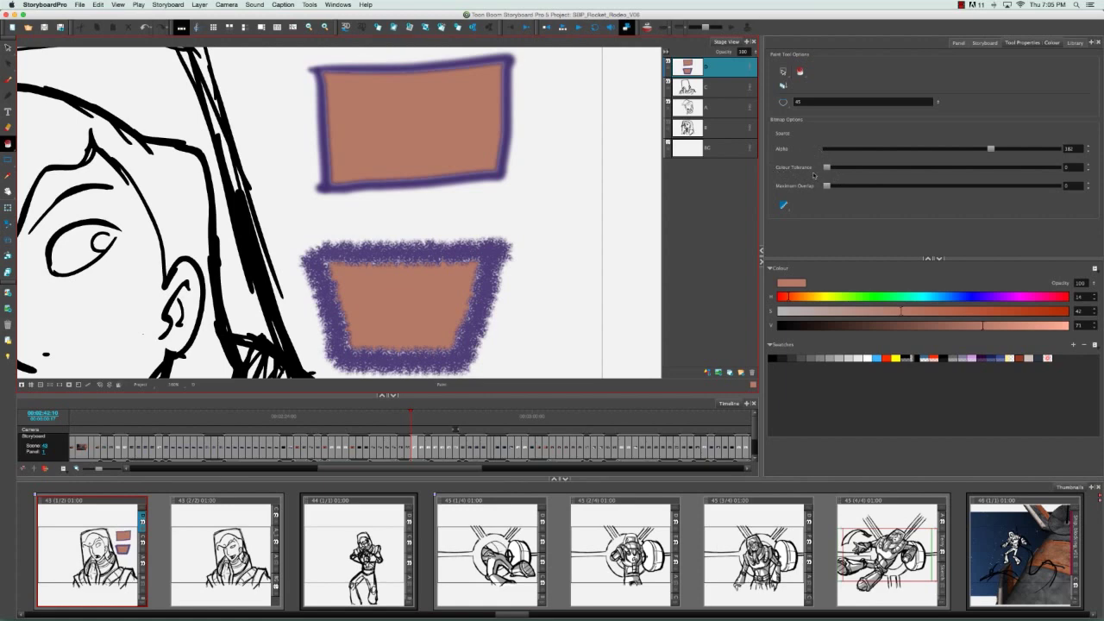
Choose a desaturated light blue, repaint the trapezoid and rectangle fills, then undo it.
{"action": "left_click", "coordinate": [876, 357]}
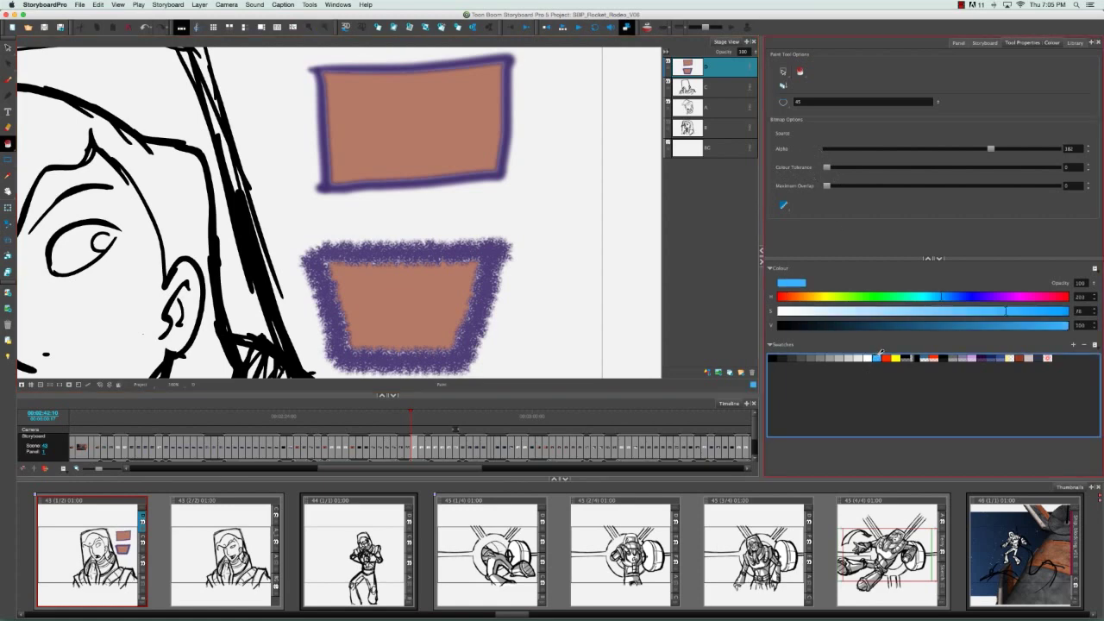
{"action": "left_click", "coordinate": [959, 307]}
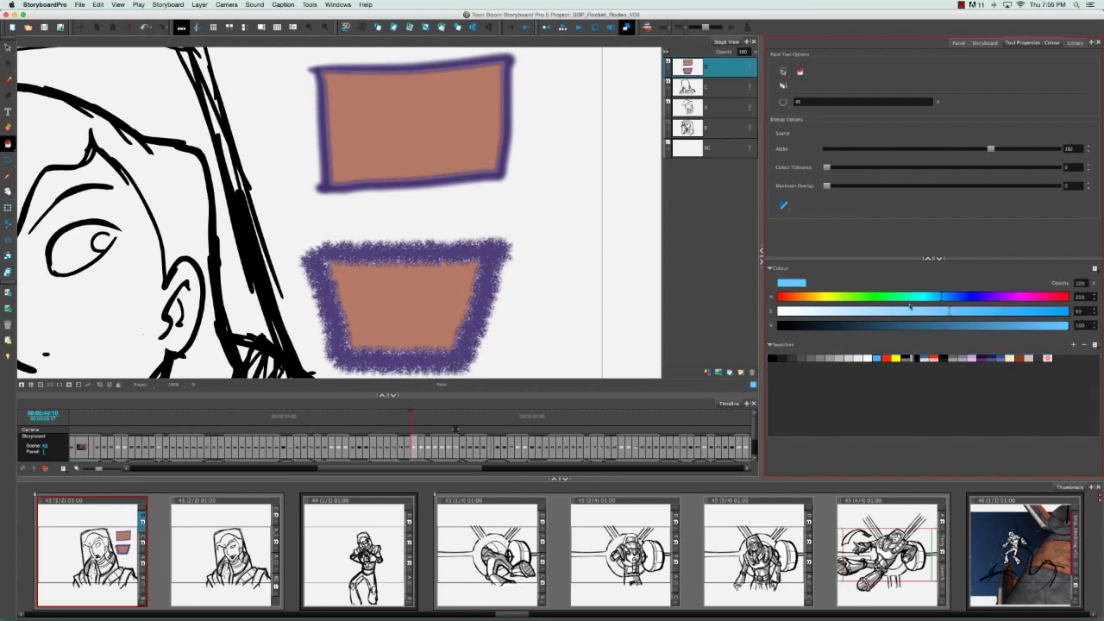
{"action": "left_click", "coordinate": [395, 293]}
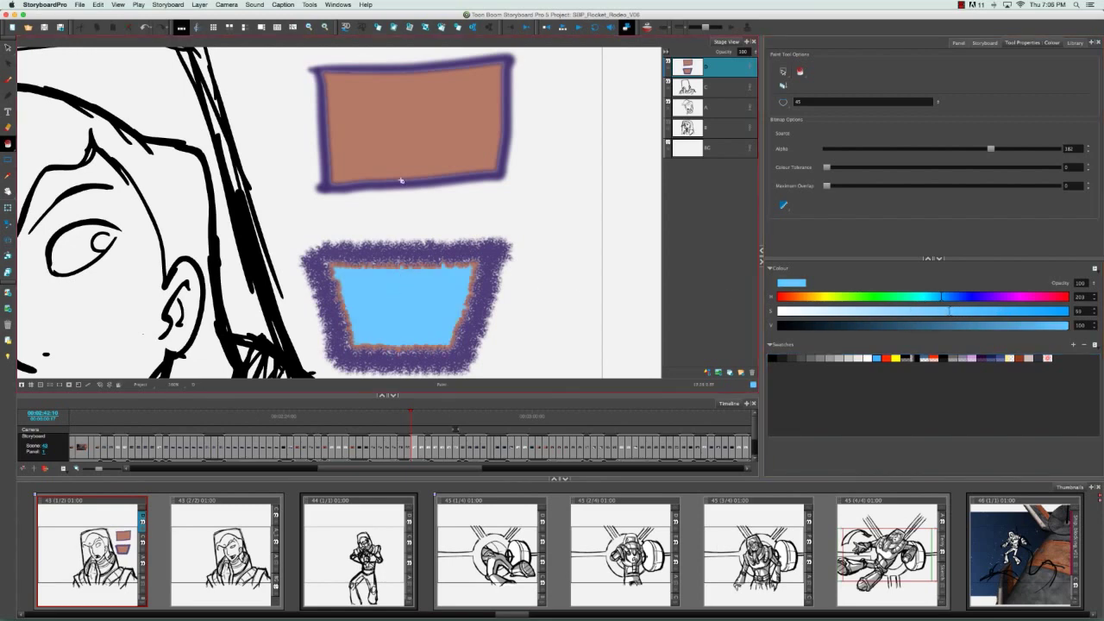
{"action": "left_click", "coordinate": [406, 134]}
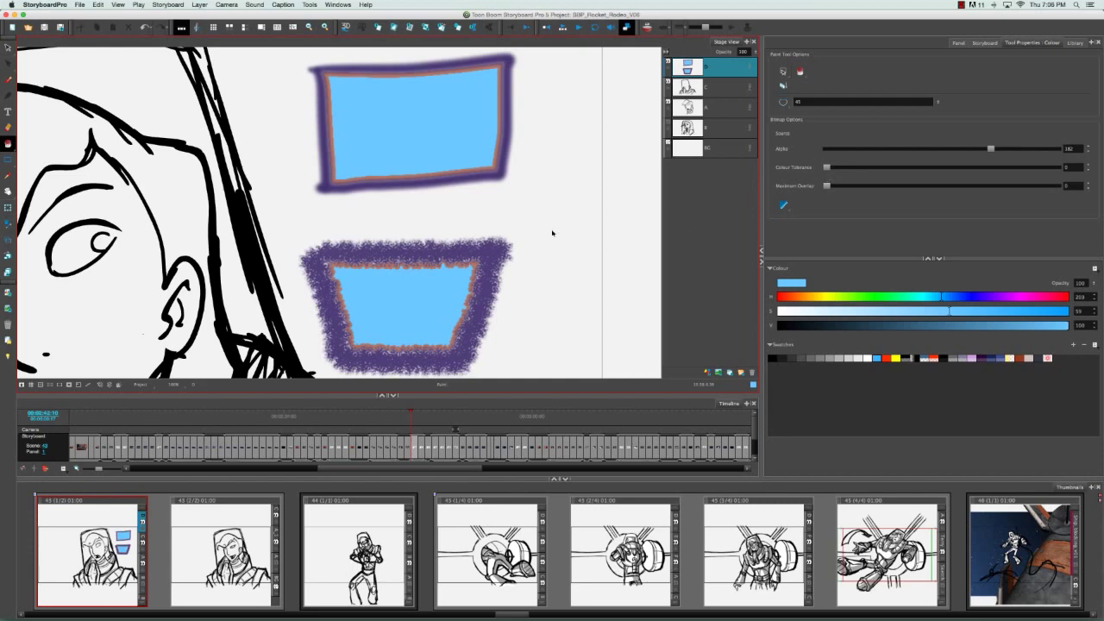
{"action": "key", "text": "super+z"}
{"action": "key", "text": "super+z"}
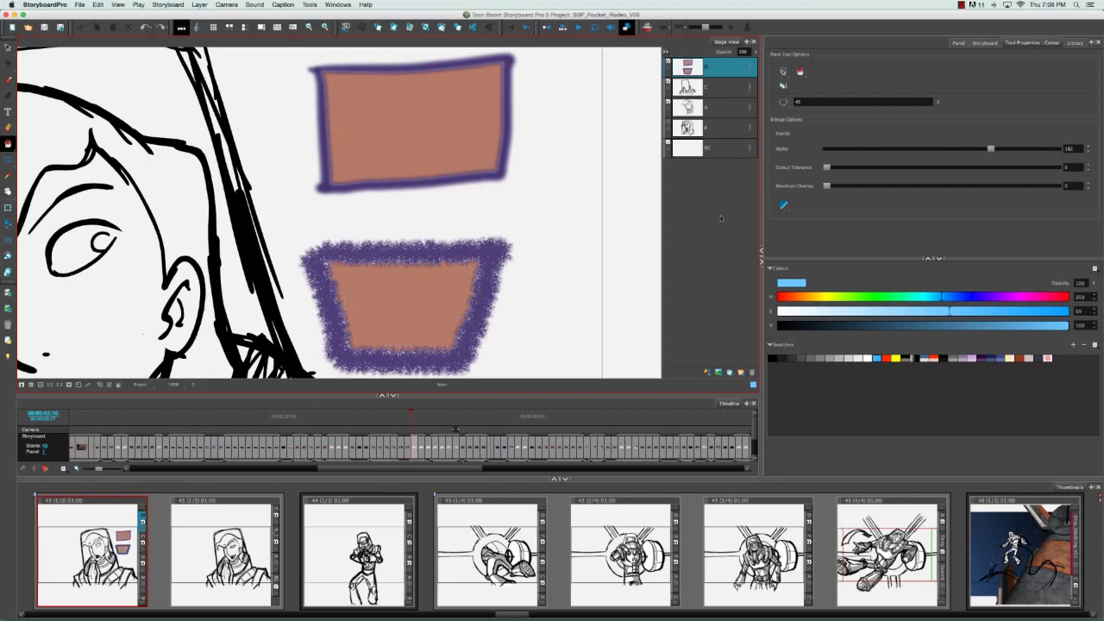
Raise Colour Tolerance to 50, repaint both brown fills blue, then undo to bare outlines.
{"action": "left_click_drag", "start_coordinate": [828, 166], "coordinate": [1070, 162]}
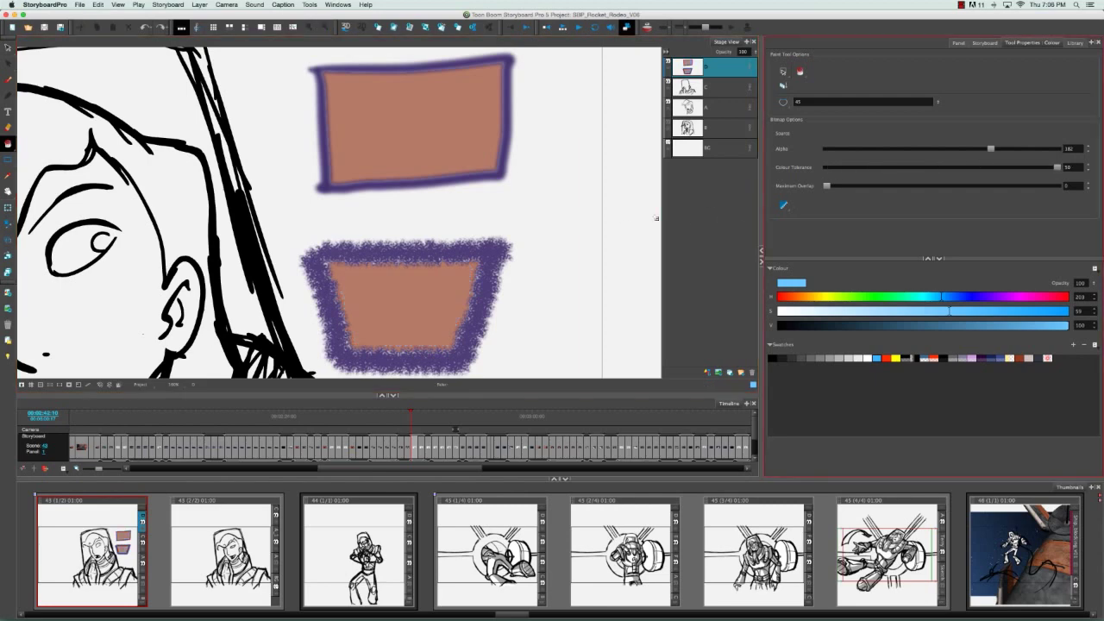
{"action": "left_click", "coordinate": [422, 130]}
{"action": "left_click", "coordinate": [406, 304]}
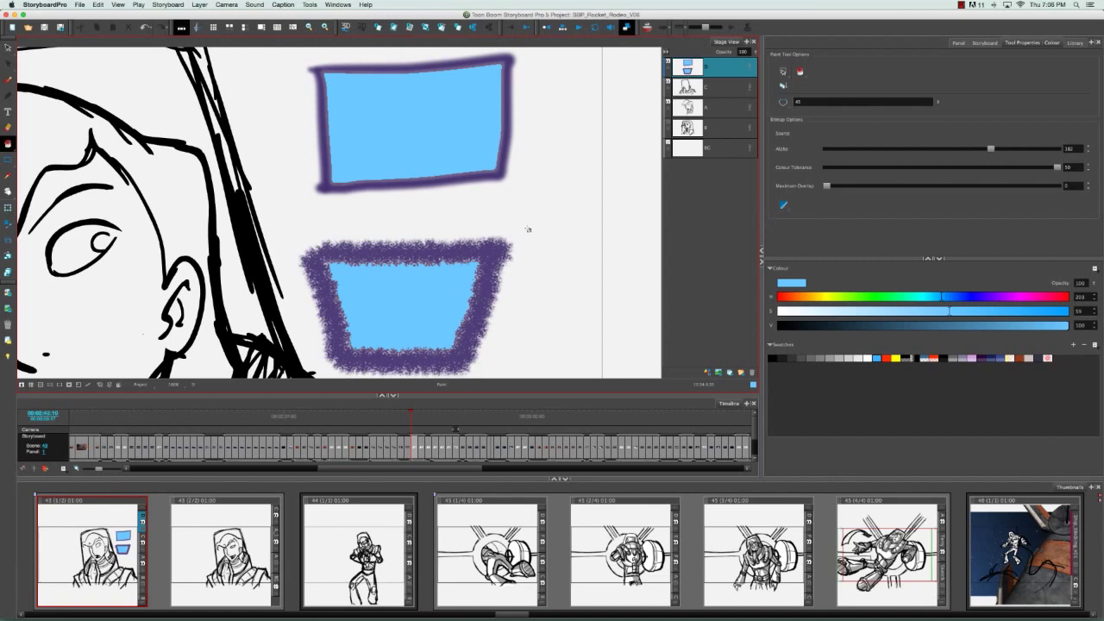
{"action": "key", "text": "super+z"}
{"action": "key", "text": "super+z"}
{"action": "key", "text": "super+z"}
{"action": "key", "text": "super+z"}
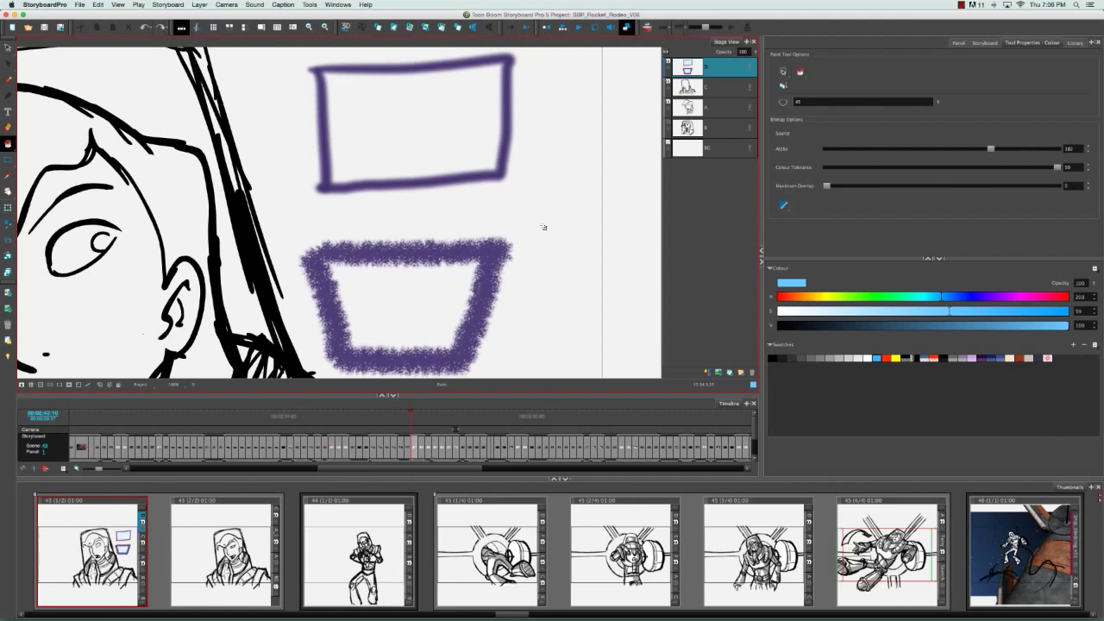
Lower the alpha threshold to 2, test-fill the top rectangle light blue, then undo it.
{"action": "left_click_drag", "start_coordinate": [995, 149], "coordinate": [826, 148]}
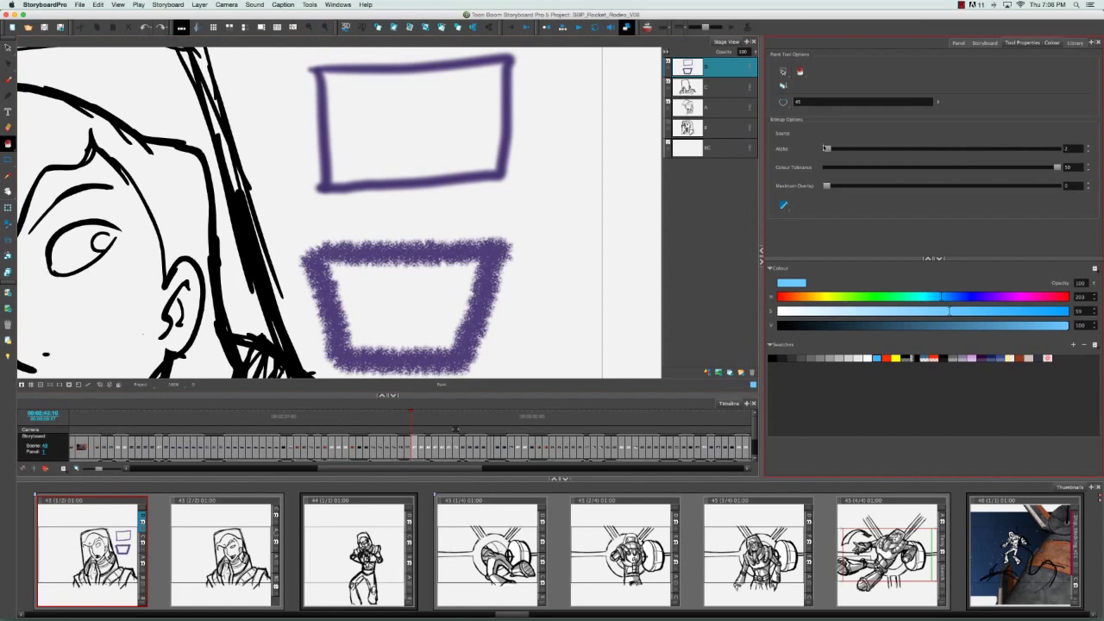
{"action": "left_click", "coordinate": [418, 151]}
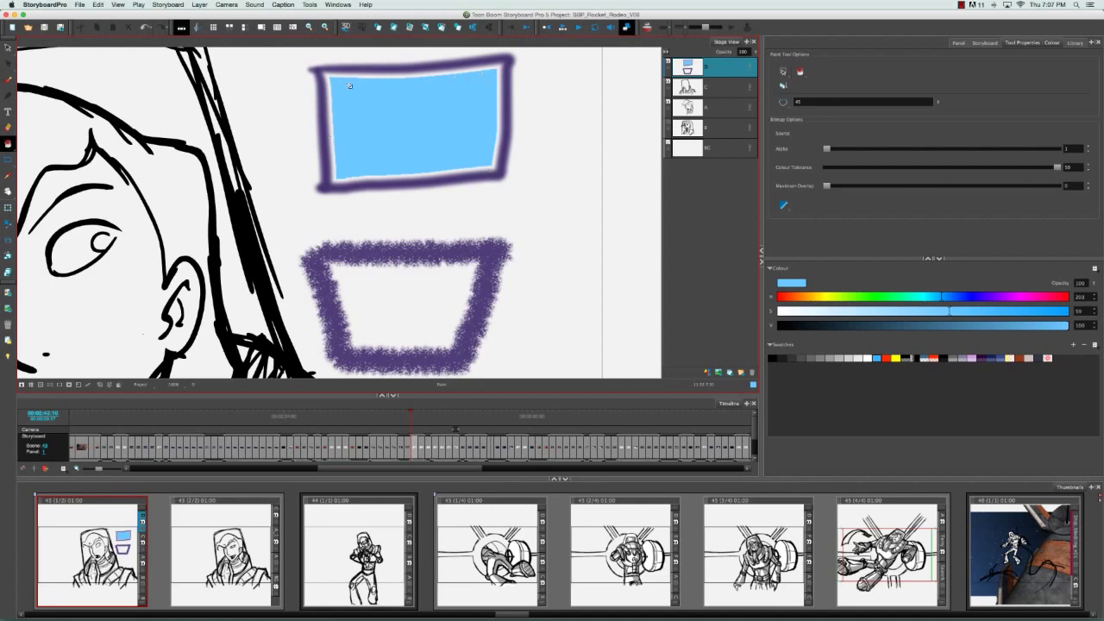
{"action": "key", "text": "super+z"}
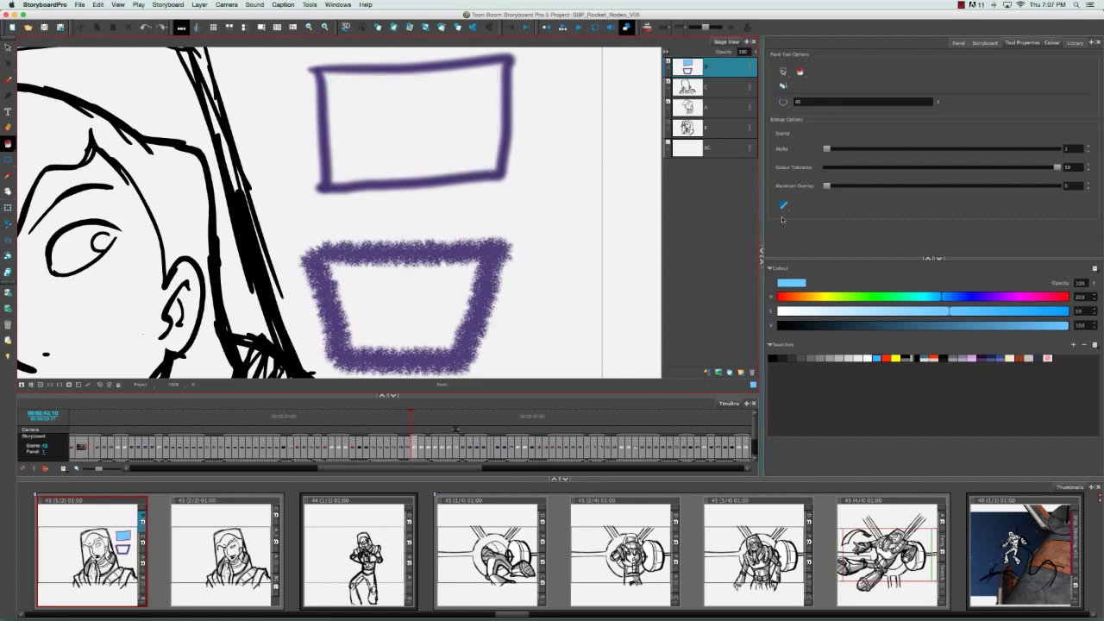
Switch the fill Antialiasing option and fill the top rectangle light blue.
{"action": "left_click", "coordinate": [784, 206]}
{"action": "left_click", "coordinate": [792, 217]}
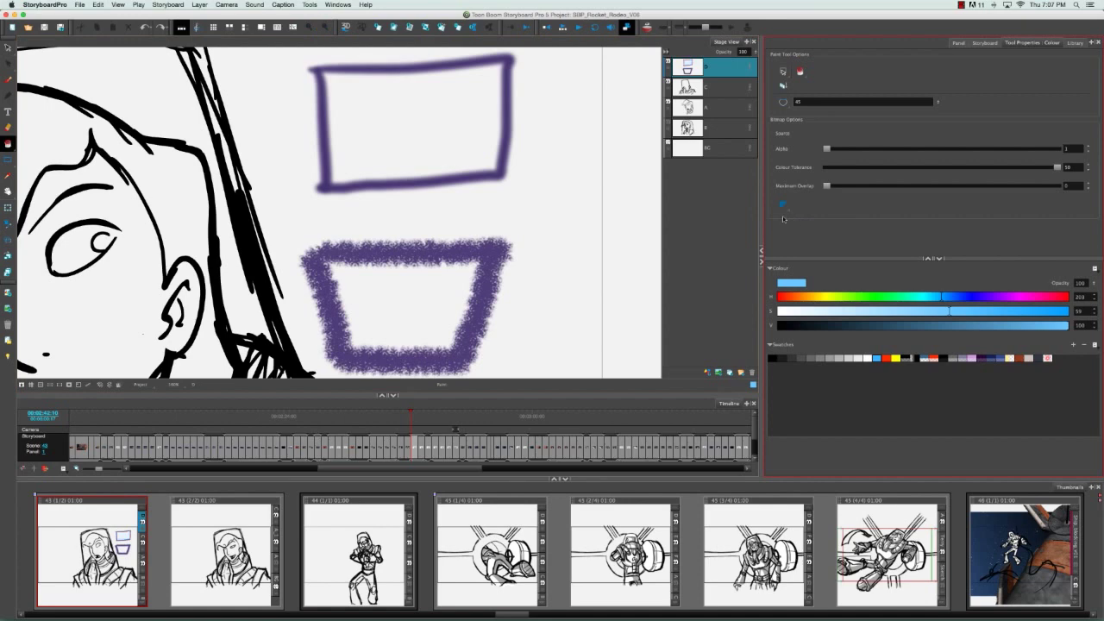
{"action": "left_click", "coordinate": [409, 136]}
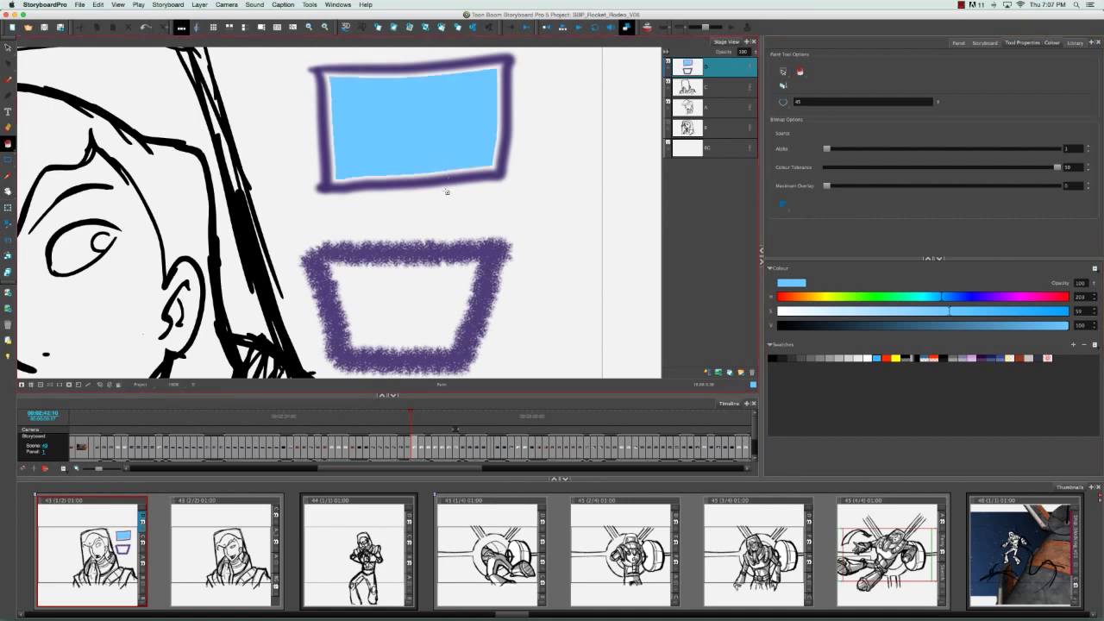